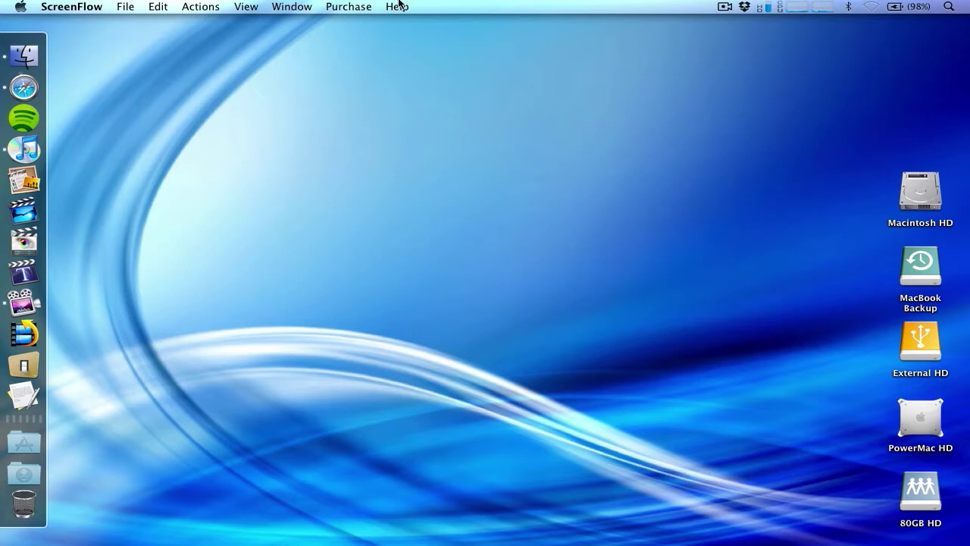
Step: Look through the ScreenFlow and Apple menus, then dismiss them
left_click(48, 9)
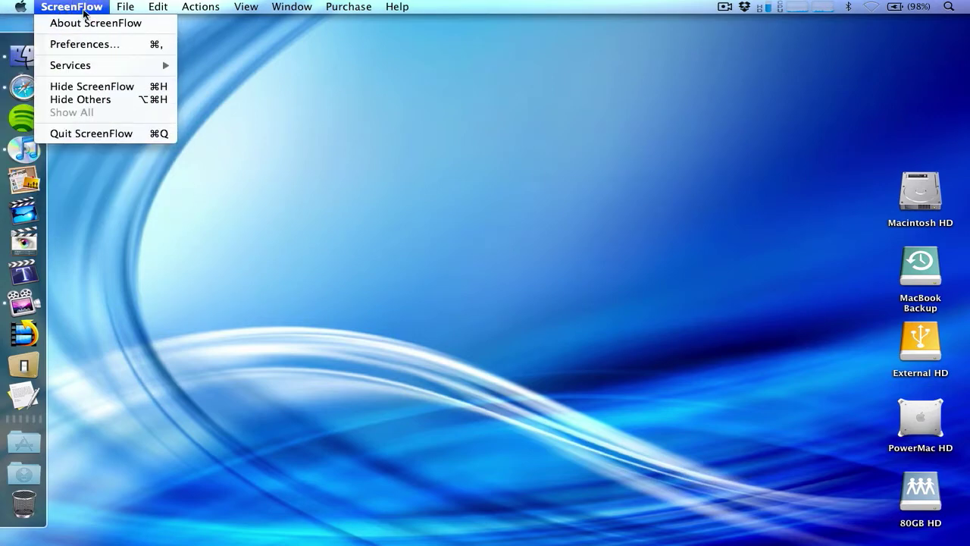
mouse_move(275, 3)
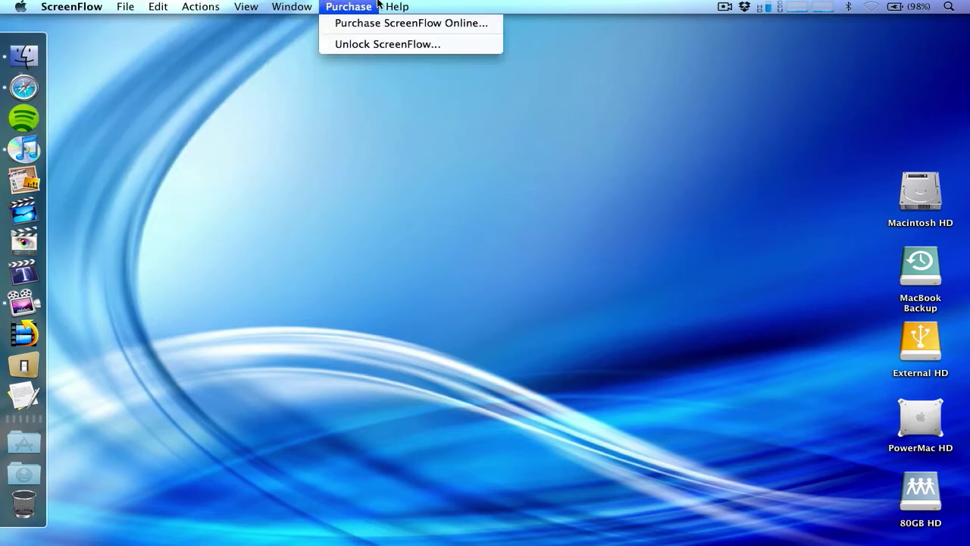
left_click(413, 6)
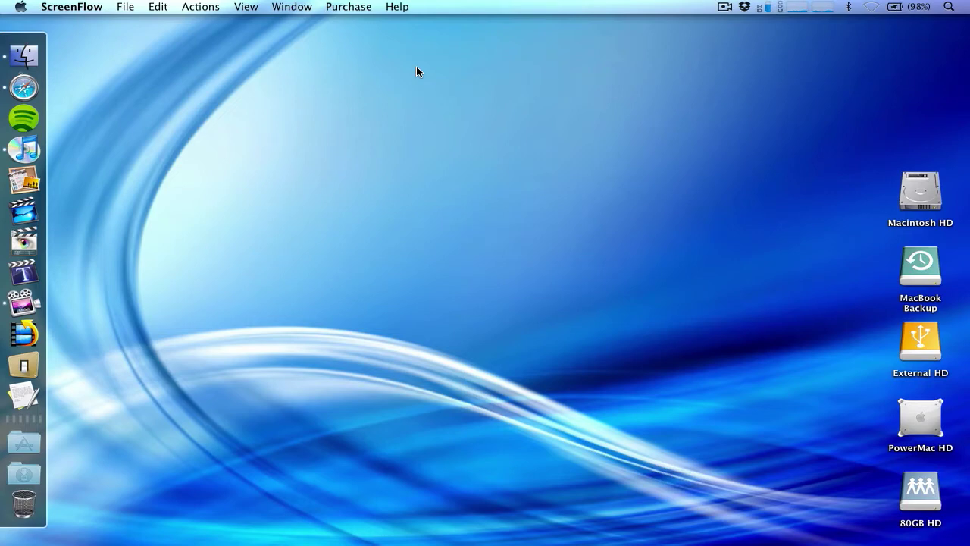
left_click(20, 7)
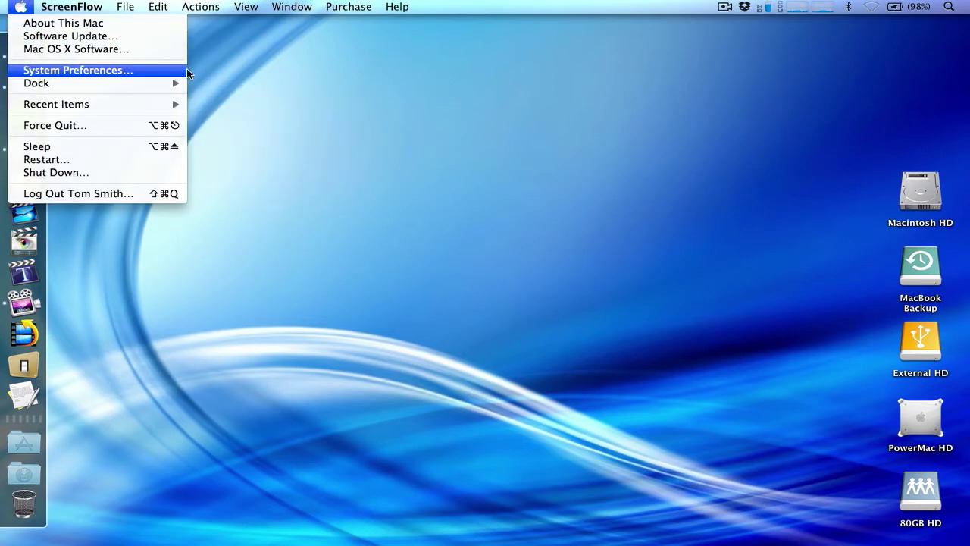
left_click(21, 7)
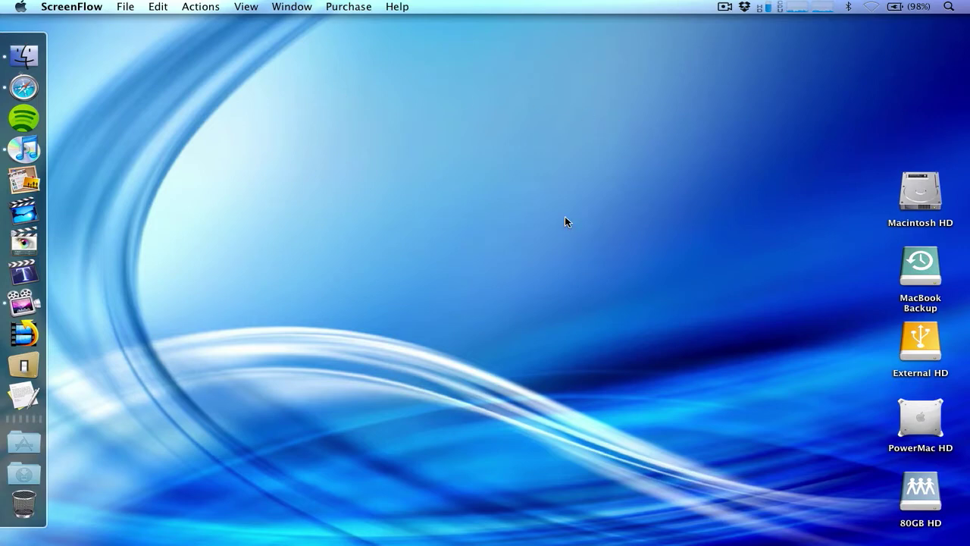
Step: In an empty Space, browse 80GB HD in Cover Flow, columns and Quick Look, then close the window
key("F8")
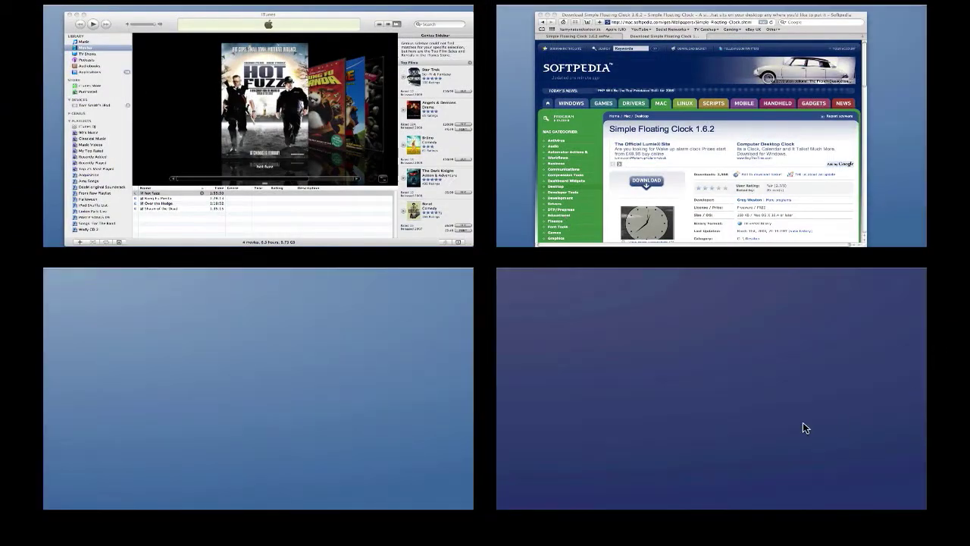
left_click(307, 341)
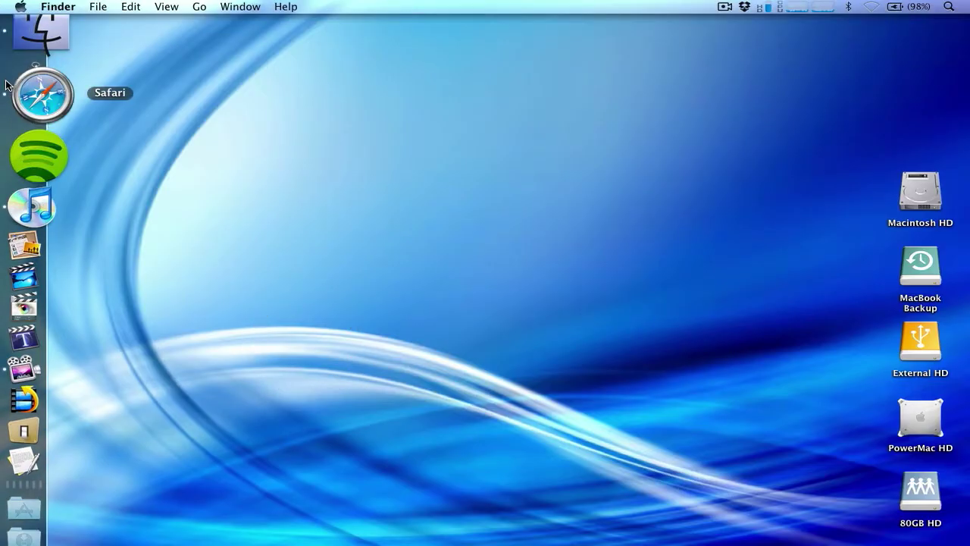
left_click(15, 72)
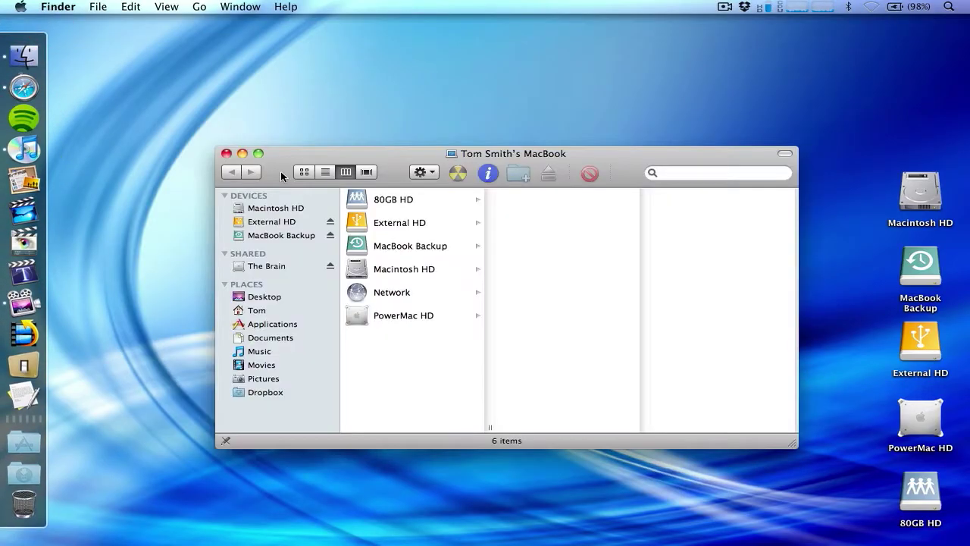
left_click(362, 171)
left_click(346, 171)
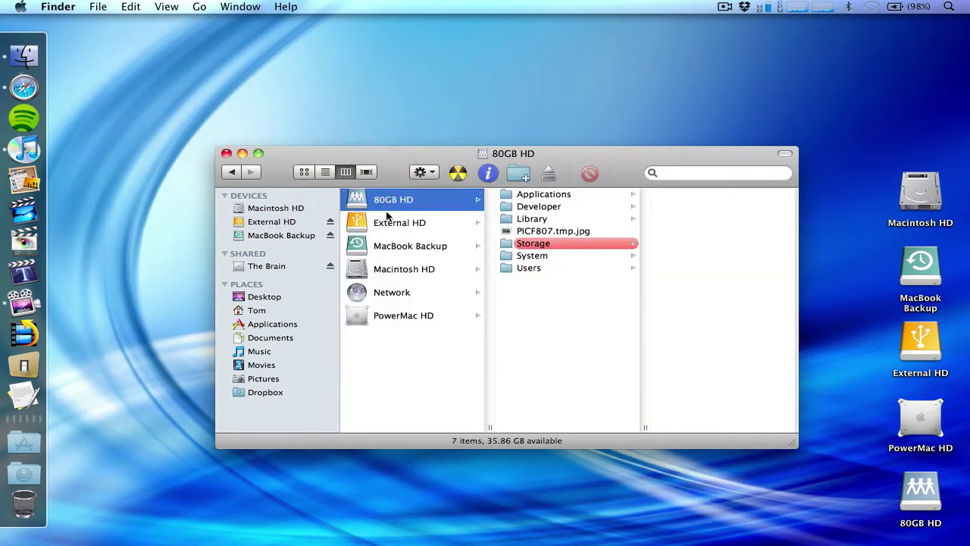
key("space")
key("space")
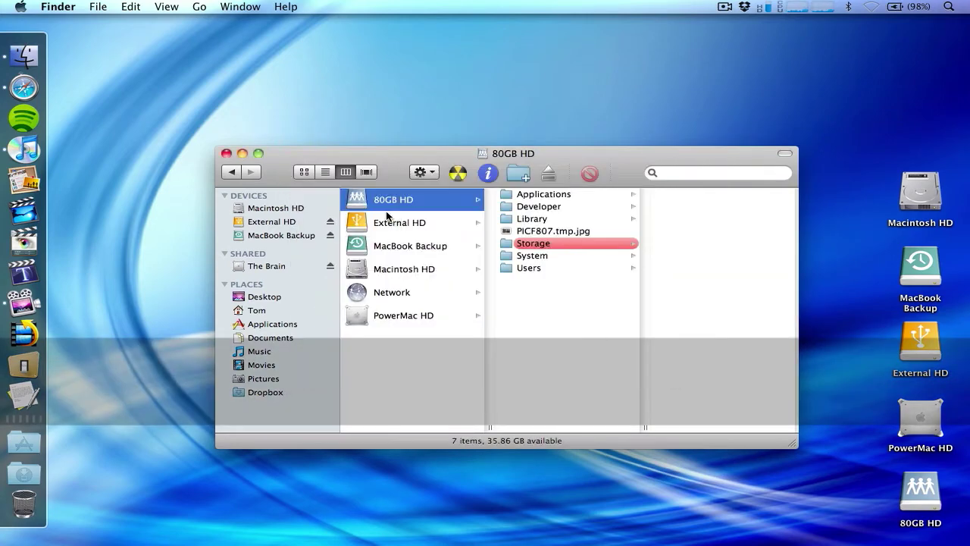
left_click(226, 153)
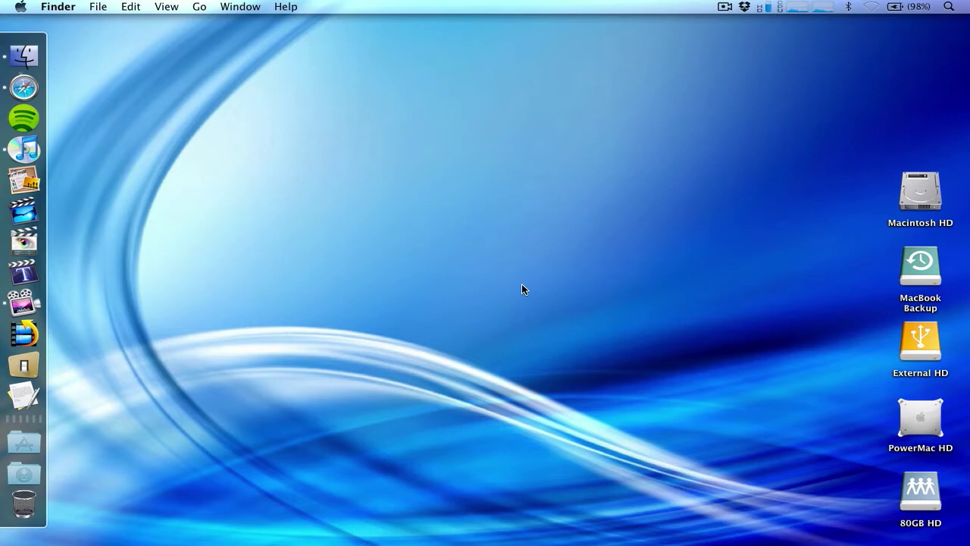
left_click(949, 6)
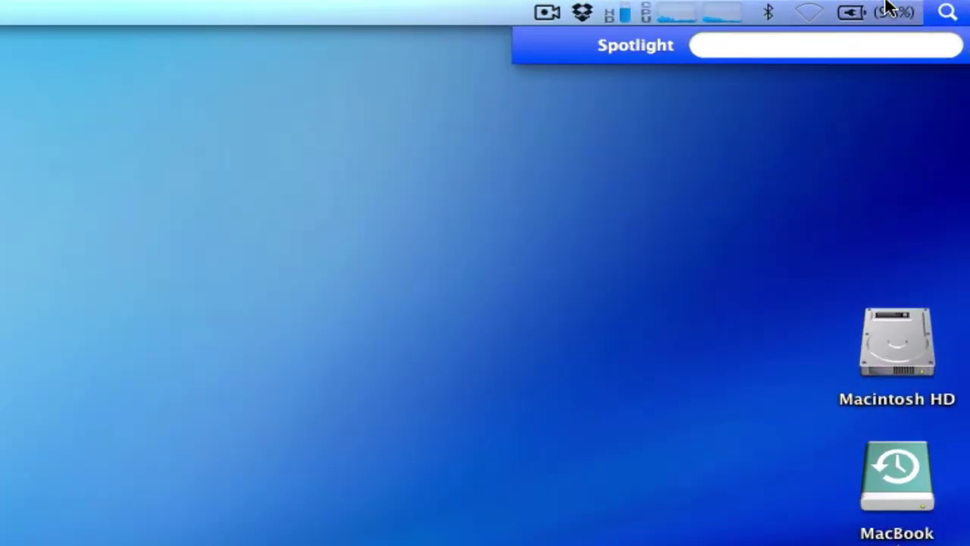
left_click(885, 9)
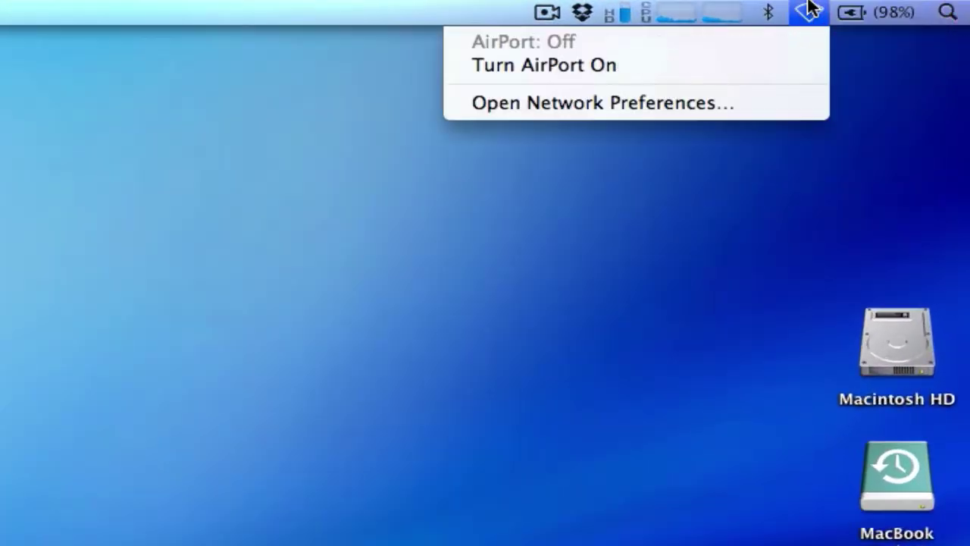
left_click(808, 12)
left_click(662, 8)
left_click(649, 8)
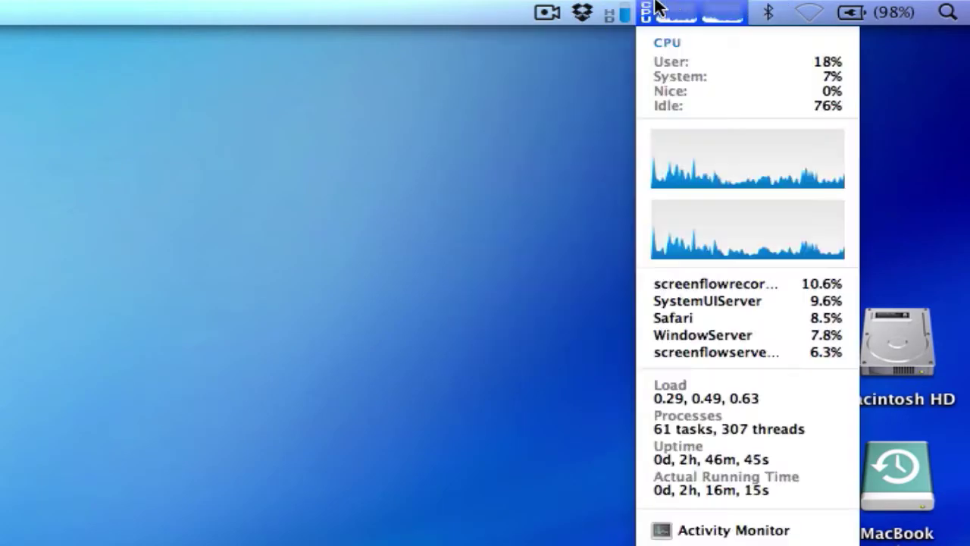
left_click(655, 7)
left_click(669, 7)
left_click(665, 7)
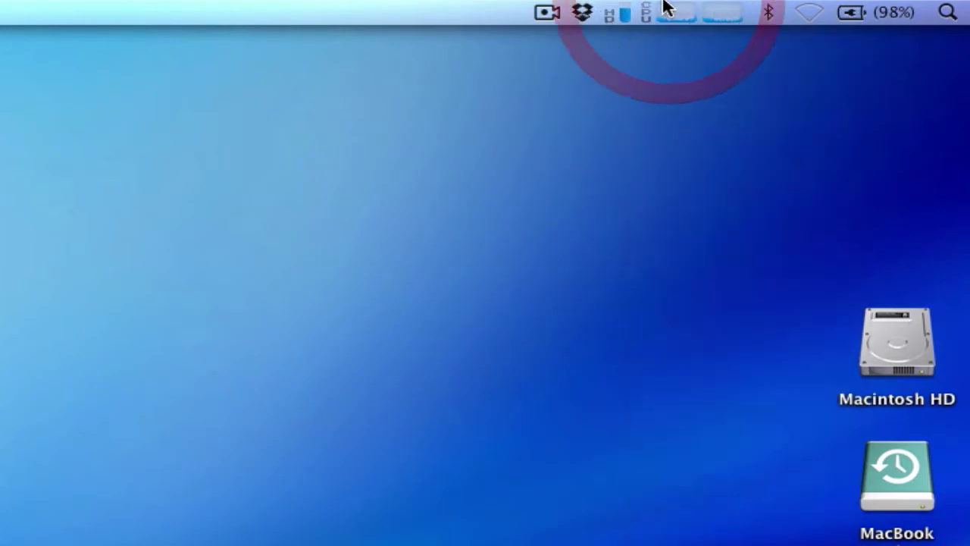
left_click(644, 7)
left_click(612, 9)
left_click(613, 9)
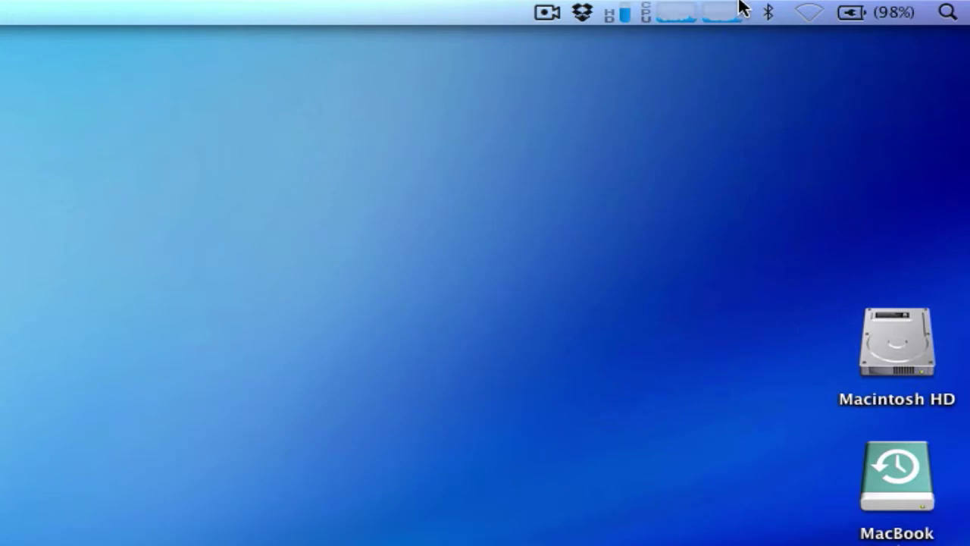
left_click(809, 10)
left_click(853, 10)
left_click(859, 7)
left_click(859, 8)
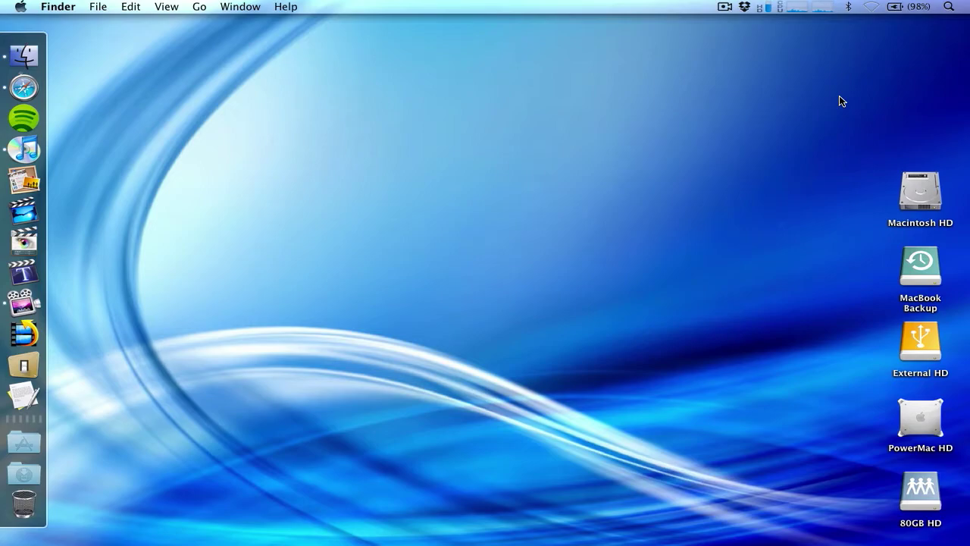
Step: Switch to the Safari Space and scroll through the open page
key("ctrl+Right")
key("ctrl+Up")
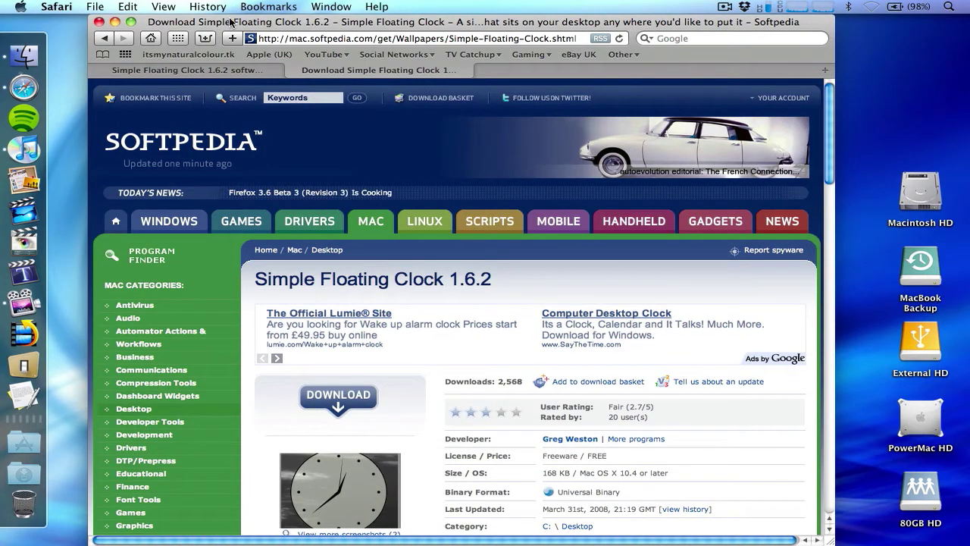
scroll(328, 200, "down", 2)
scroll(328, 200, "down", 15)
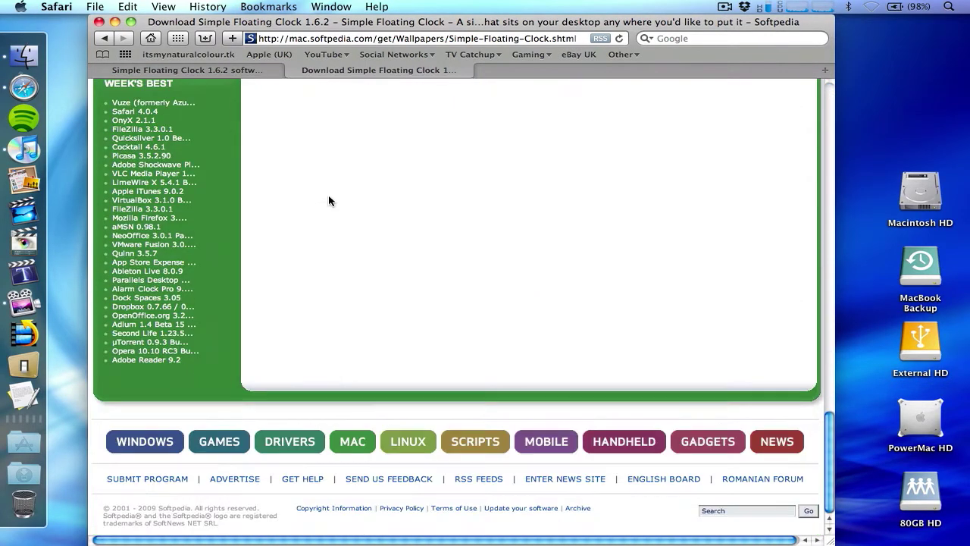
scroll(329, 200, "up", 20)
Step: Go back to the Google results and open the Softpedia Simple Floating Clock 1.6.2 download page
left_click(104, 38)
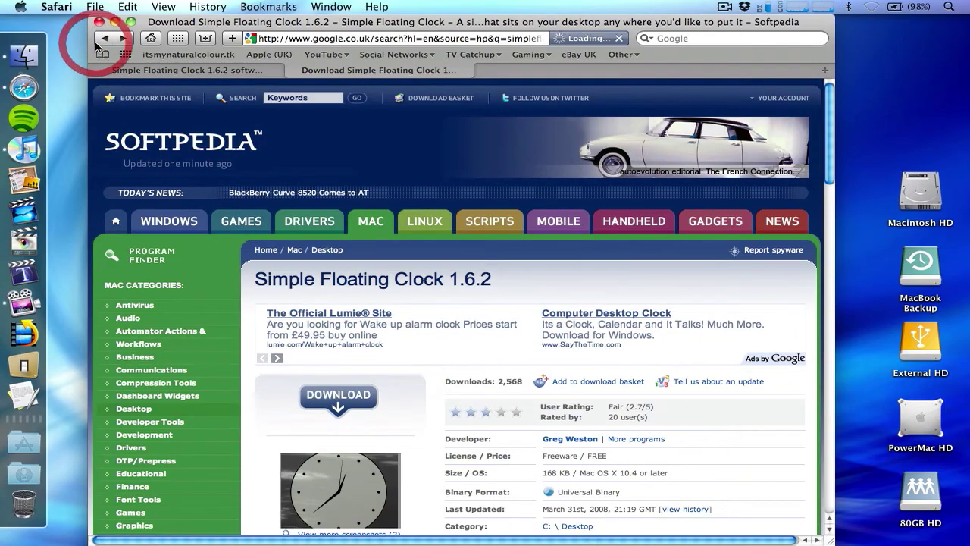
scroll(259, 235, "down", 10)
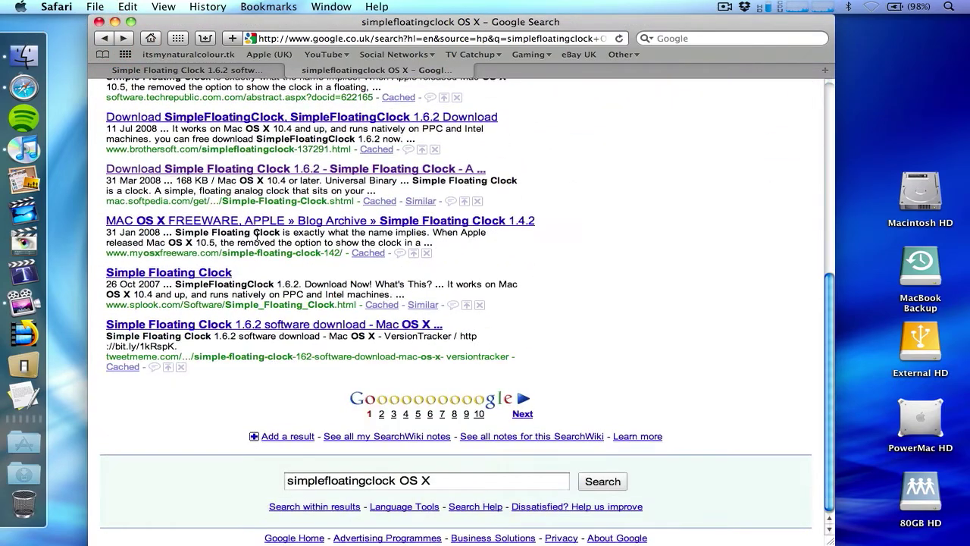
left_click(279, 170)
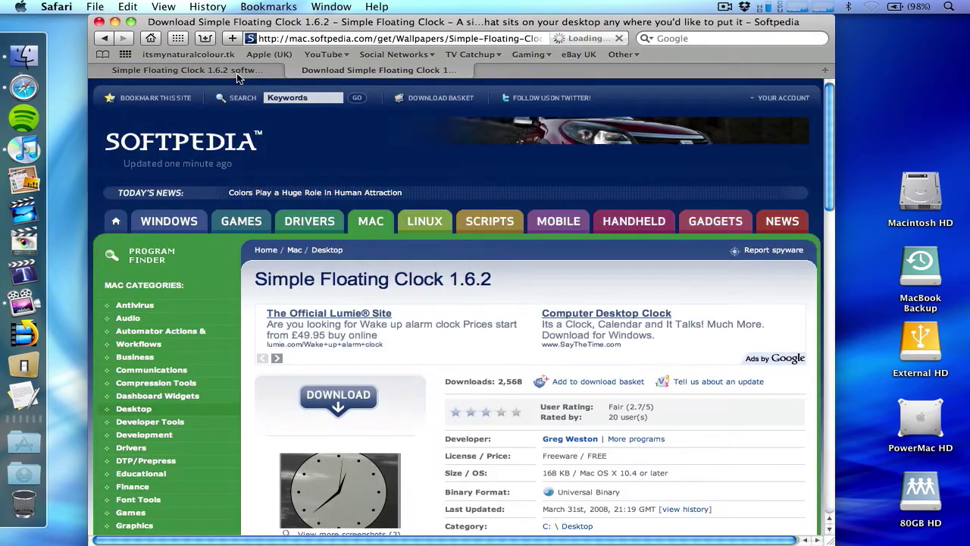
left_click(236, 71)
left_click(360, 70)
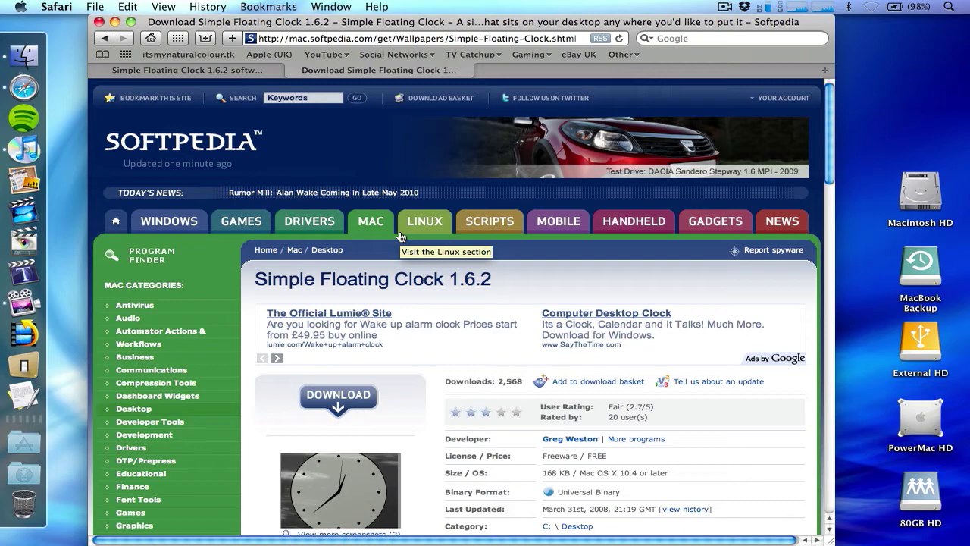
Step: Reveal the desktop and launch Simple Floating Clock from the Applications stack
key("F11")
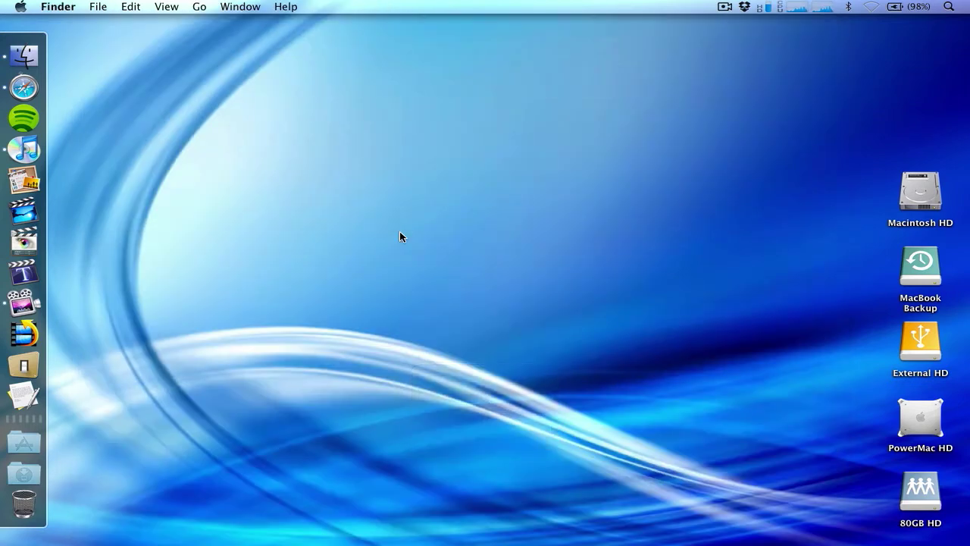
left_click_drag(243, 196, 406, 260)
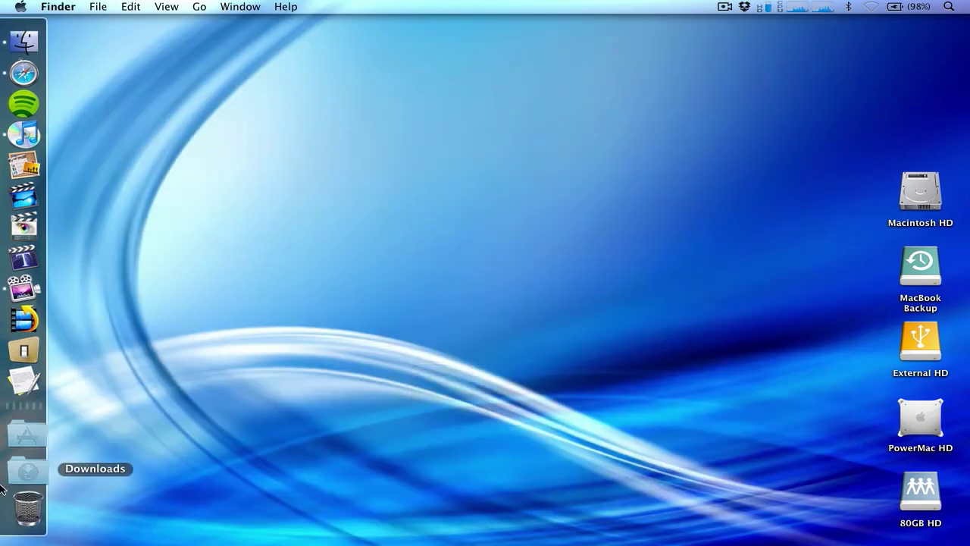
left_click(22, 440)
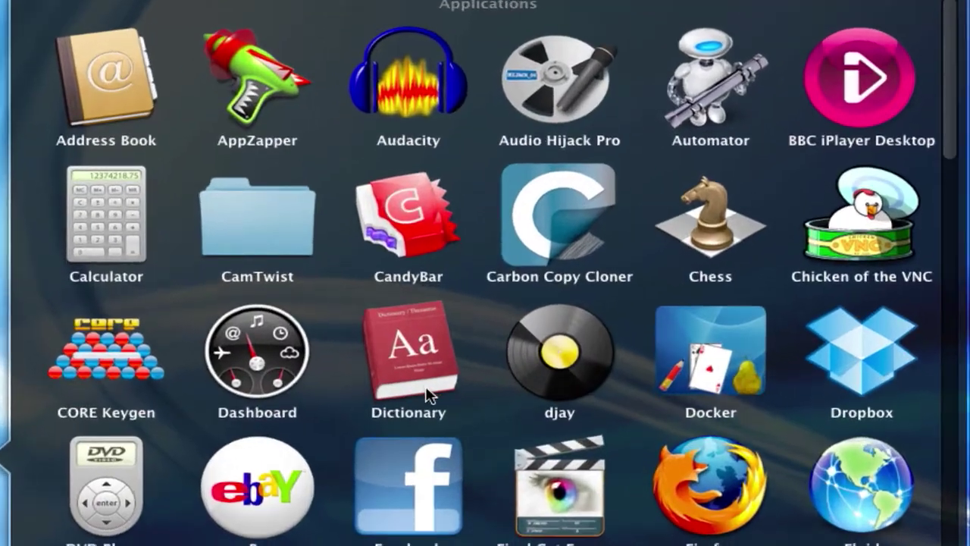
scroll(424, 395, "down", 10)
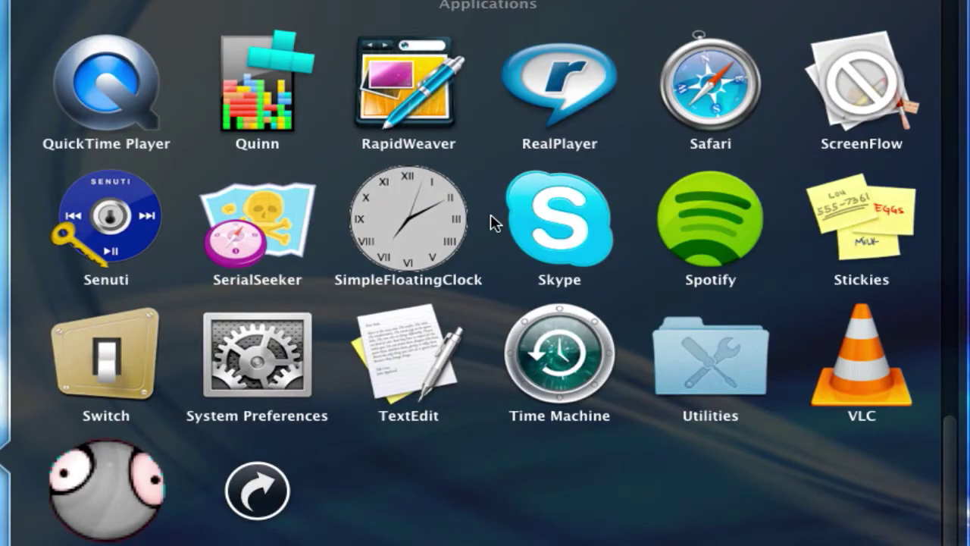
left_click(449, 230)
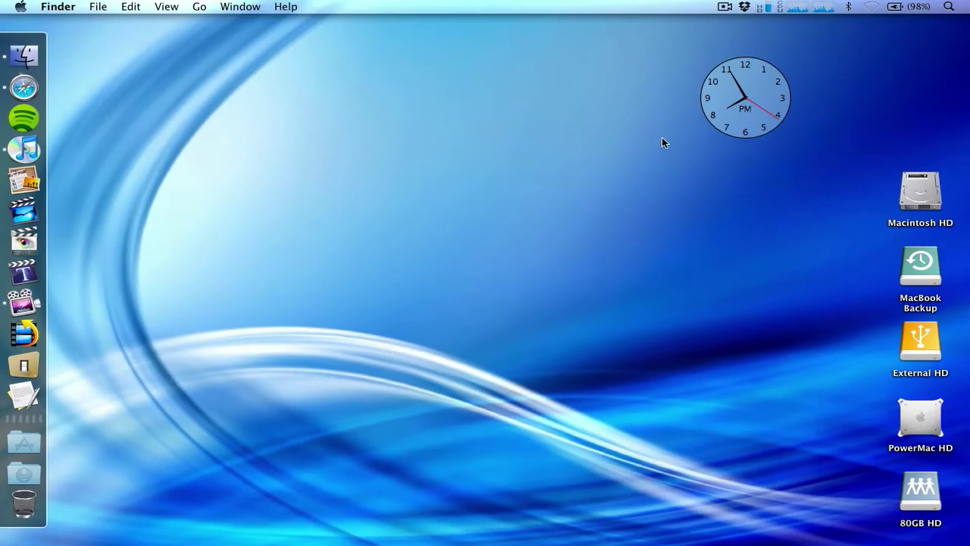
Step: Close the Force Quit Applications window and drag the clock to the top-right corner
left_click_drag(719, 103, 652, 106)
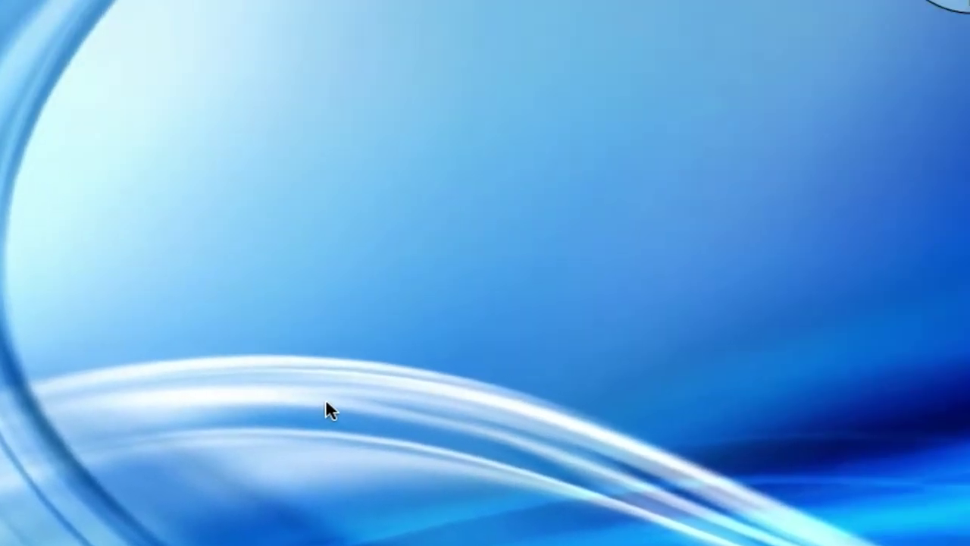
key("super+Tab")
key("super+shift+Tab")
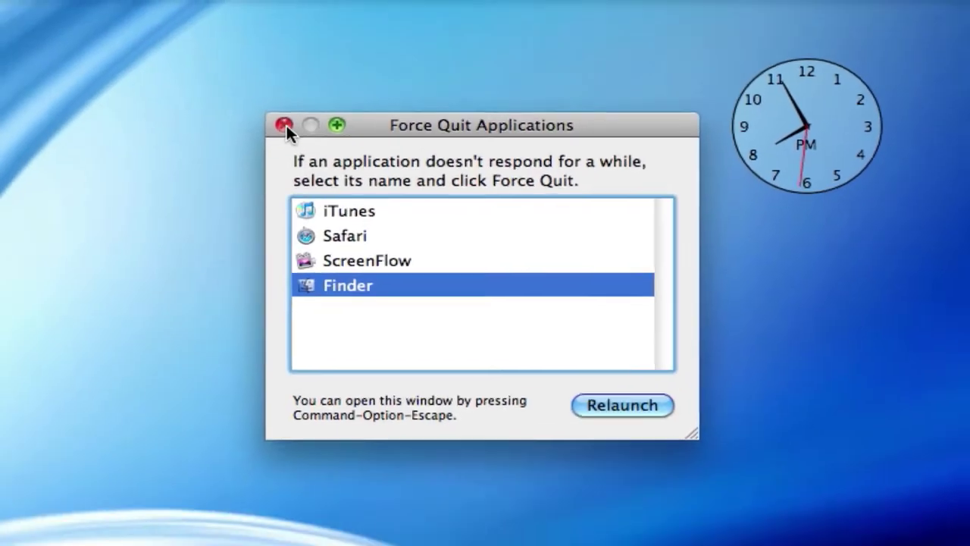
left_click(286, 126)
left_click_drag(667, 106, 882, 70)
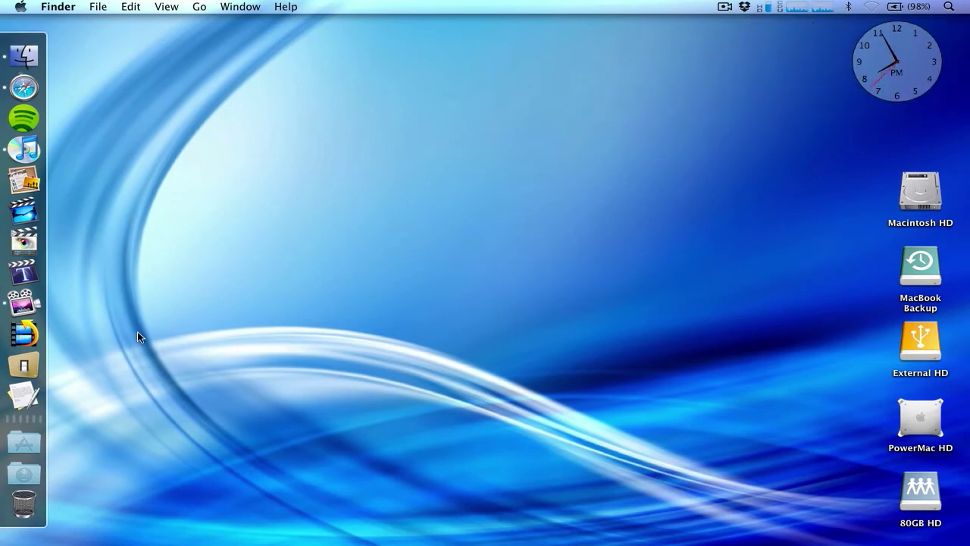
key("super+Tab")
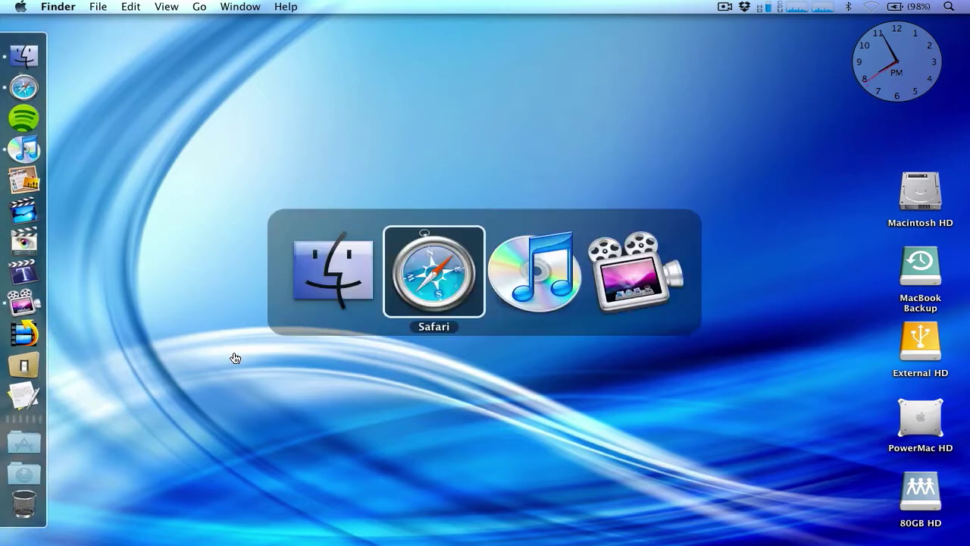
key("super+Tab")
key("super+Tab")
key("super+Tab")
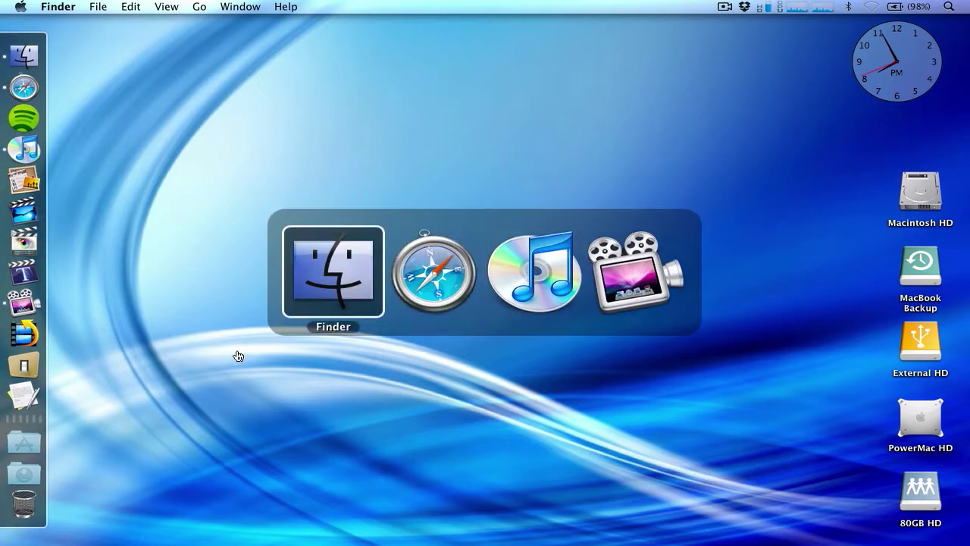
key("super+Tab")
key("super+Tab")
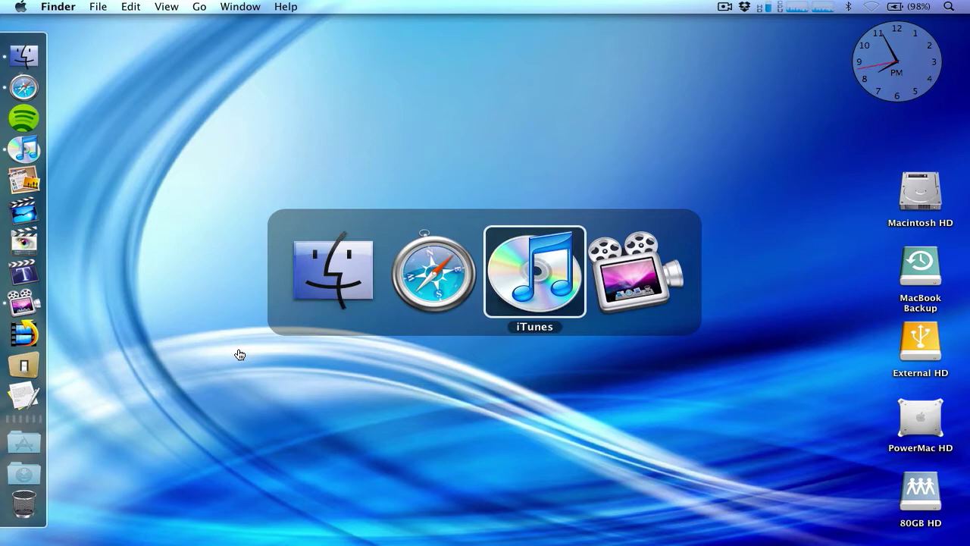
key("super+Tab")
key("super+Tab")
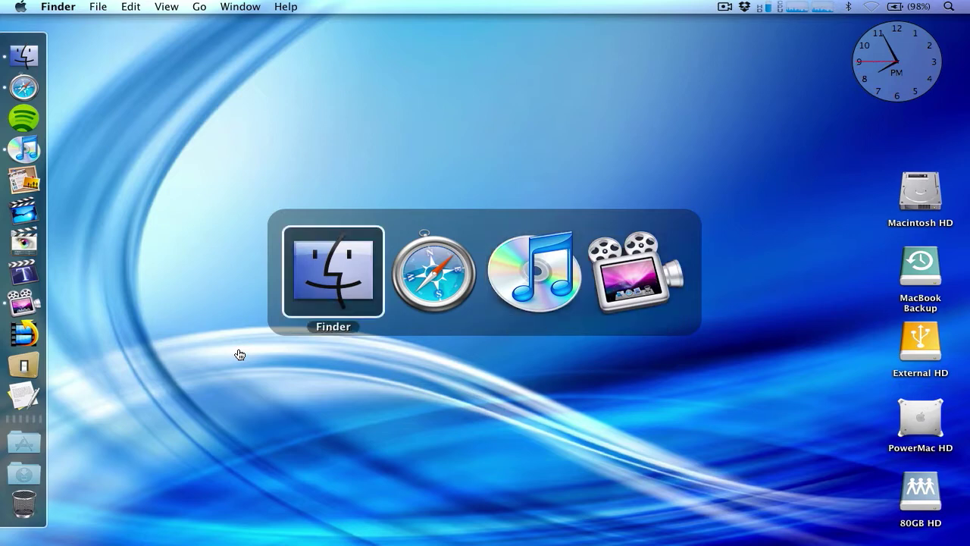
key("super+Tab")
key("super+Tab")
key("super+Tab")
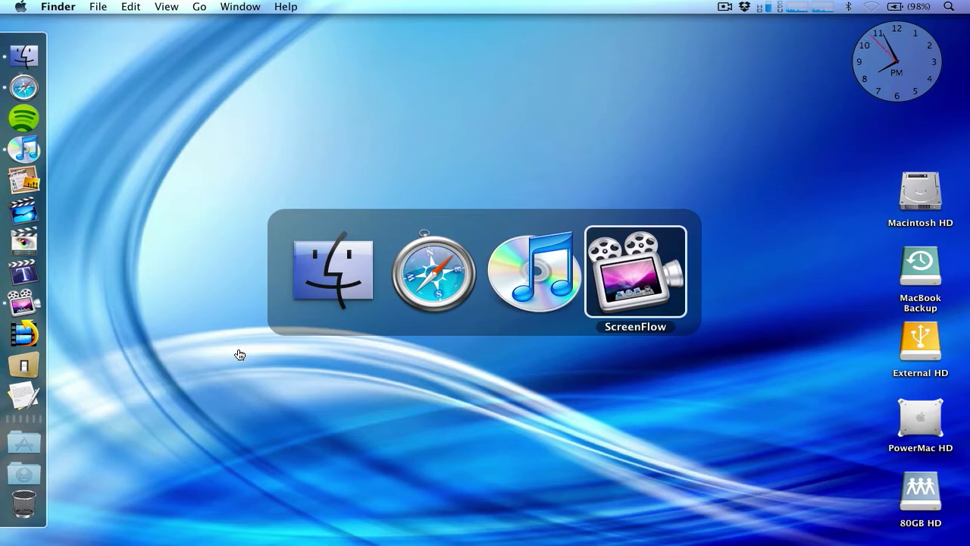
key("super+Tab")
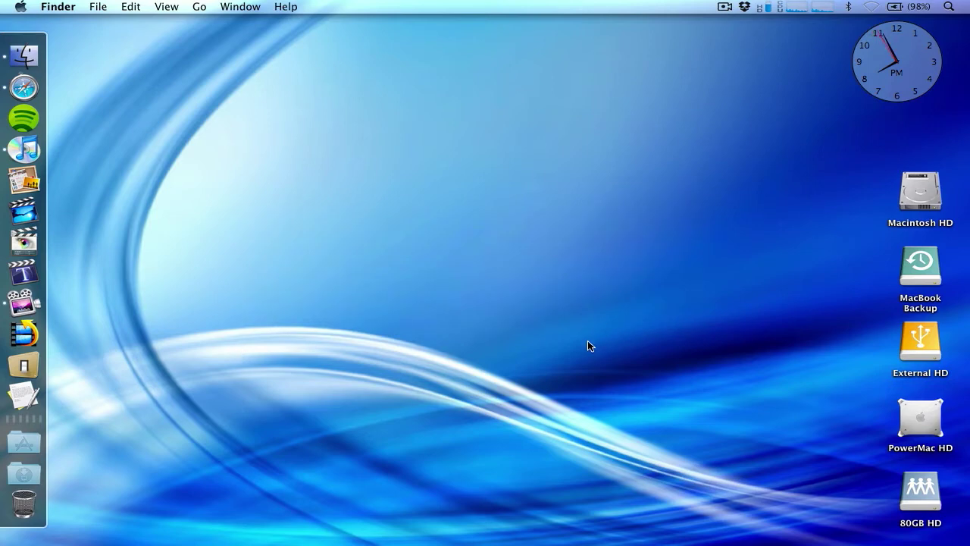
key("super+Tab")
key("super+Tab")
key("super+Tab")
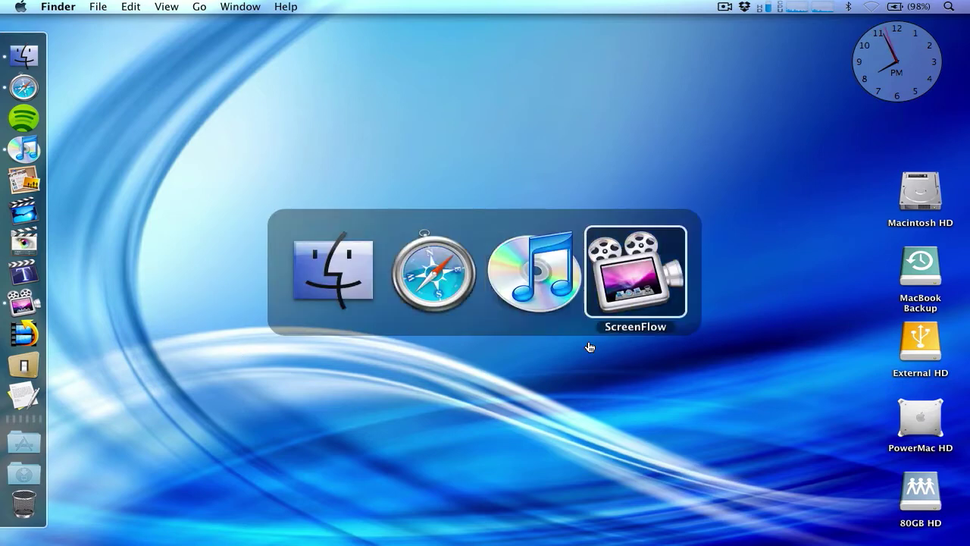
key("super+Tab")
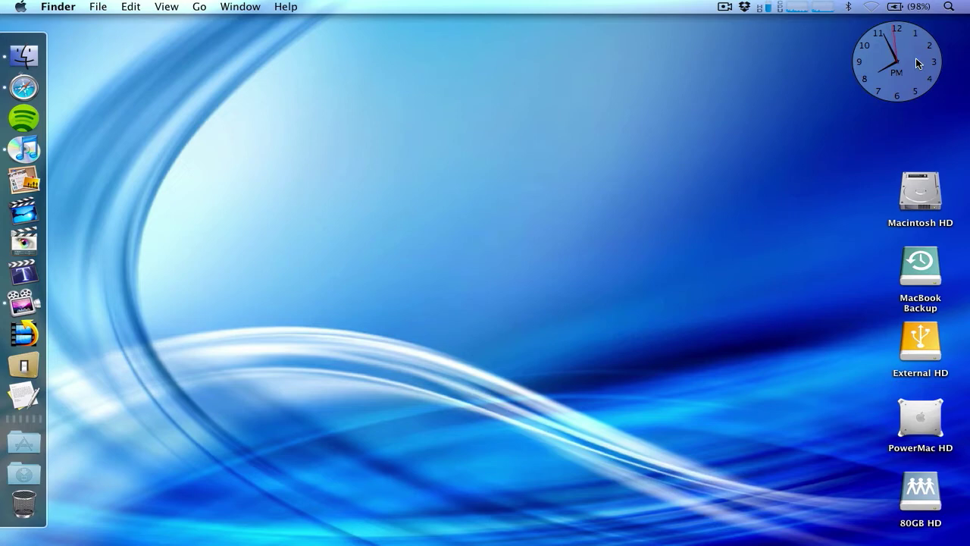
Step: Nudge the clock upward so it sits snug in the top-right corner above the volume icons
mouse_move(916, 58)
left_mouse_down()
mouse_move(849, 94)
mouse_move(901, 76)
mouse_move(897, 62)
mouse_move(872, 82)
mouse_move(497, 193)
mouse_move(708, 217)
mouse_move(925, 31)
mouse_move(927, 44)
left_mouse_up()
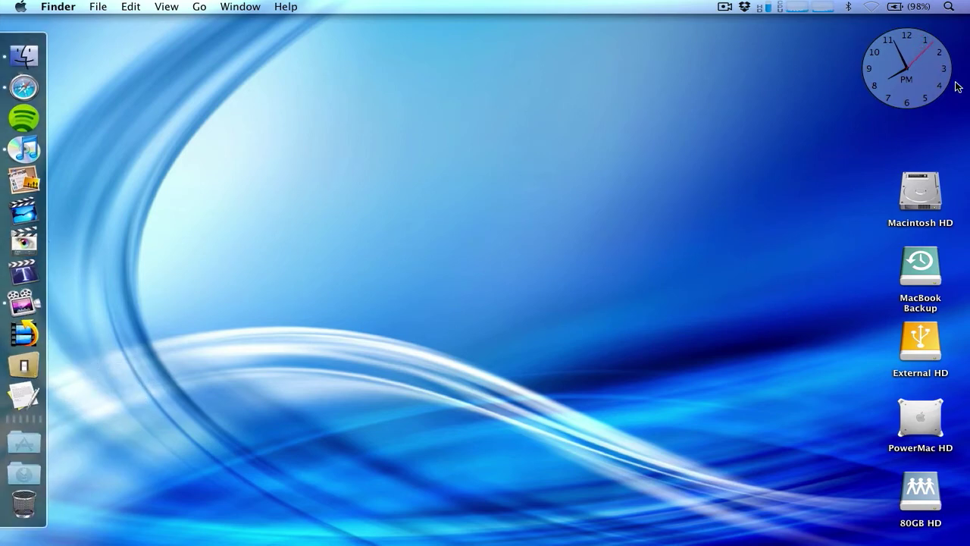
mouse_move(914, 75)
left_mouse_down()
mouse_move(897, 218)
mouse_move(918, 300)
mouse_move(933, 484)
mouse_move(913, 70)
left_mouse_up()
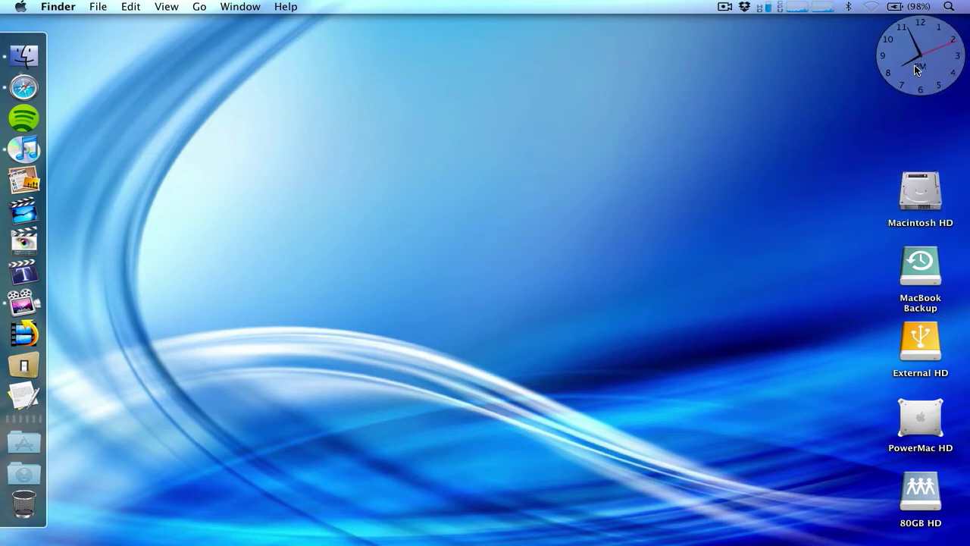
left_click(750, 84)
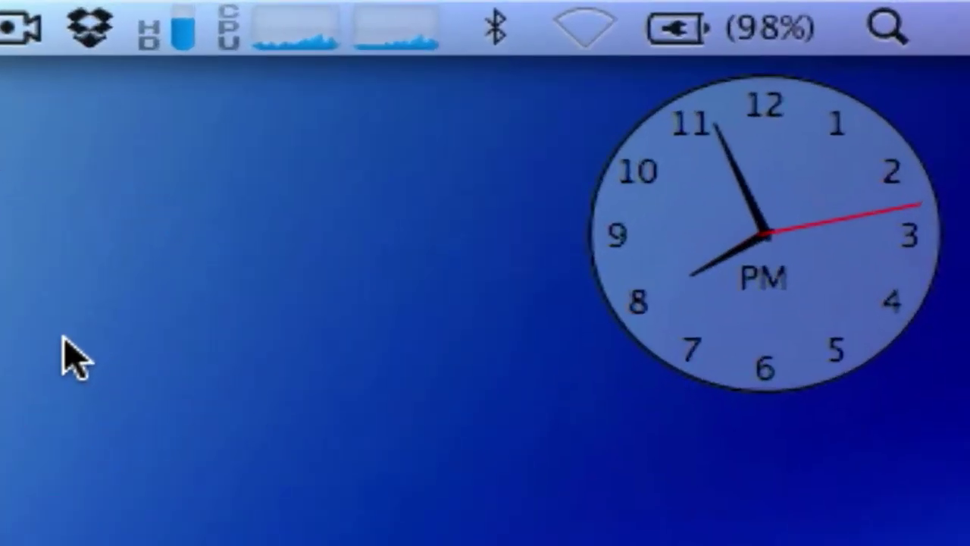
mouse_move(967, 17)
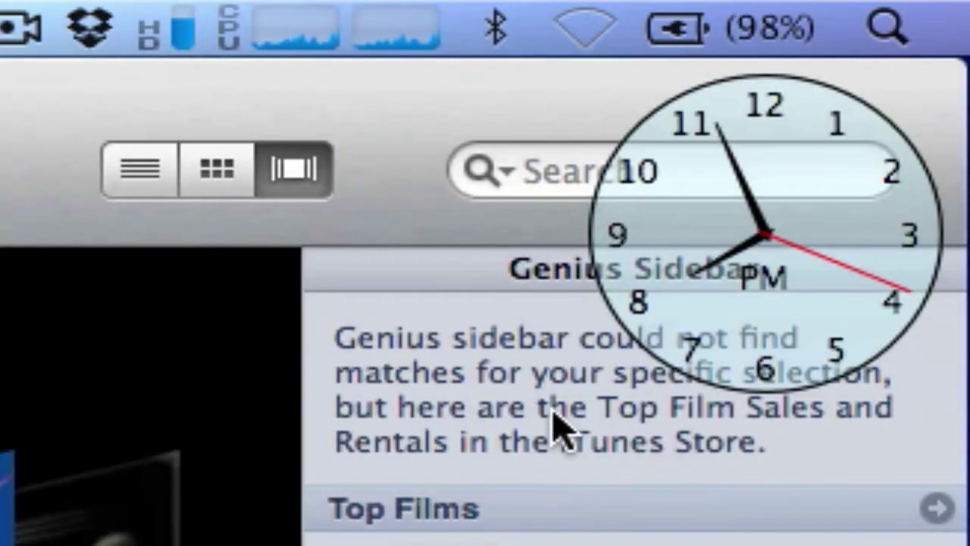
key("F11")
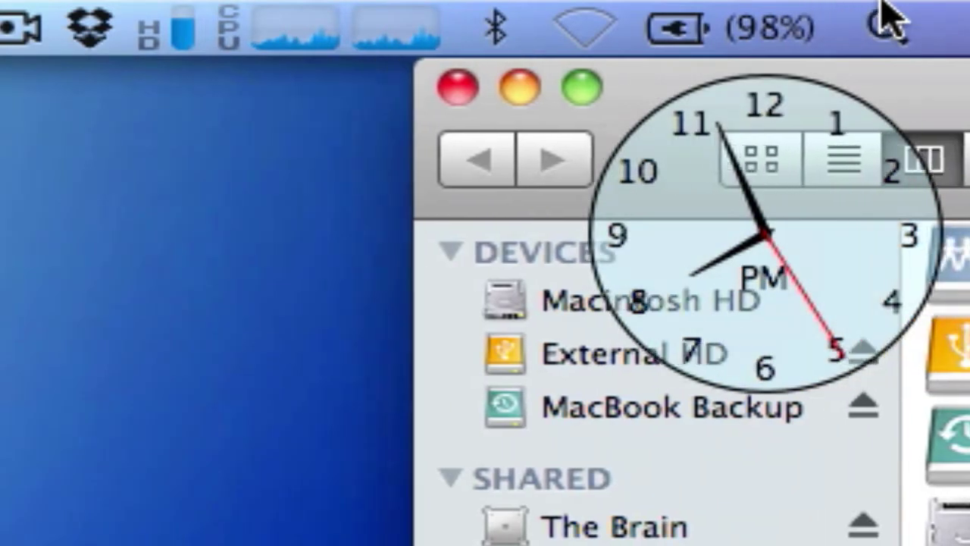
left_click(614, 356)
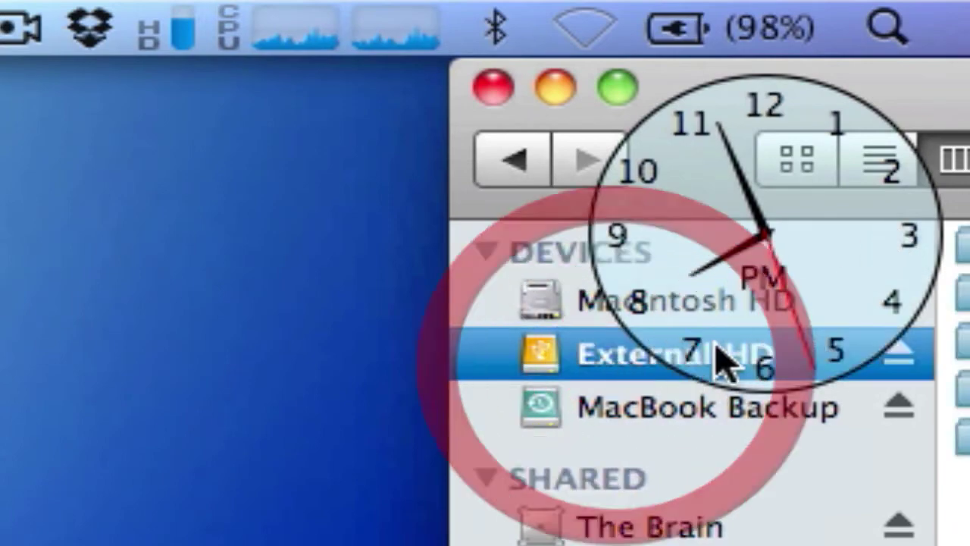
left_click(737, 324)
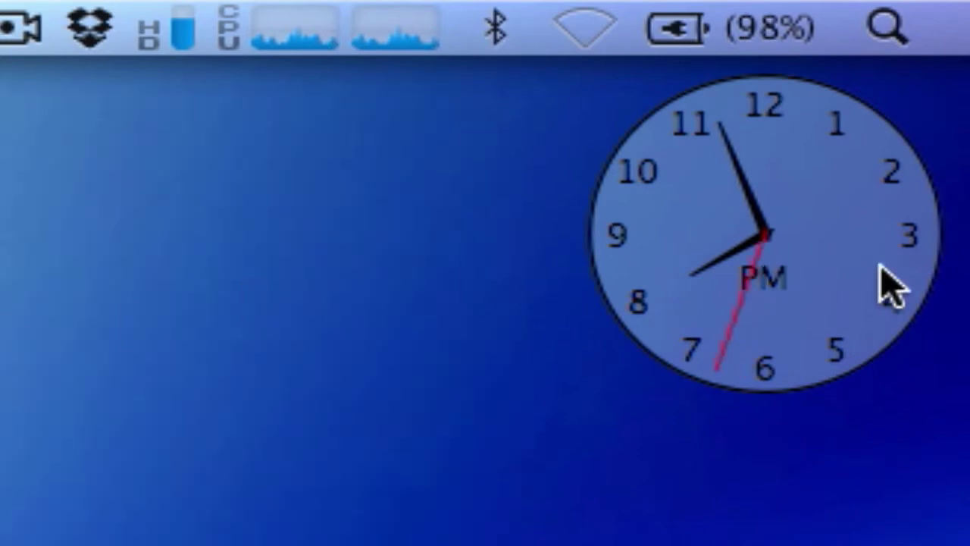
Step: Turn on Behind All Windows and cycle through windows to see them cover the clock
right_click(881, 267)
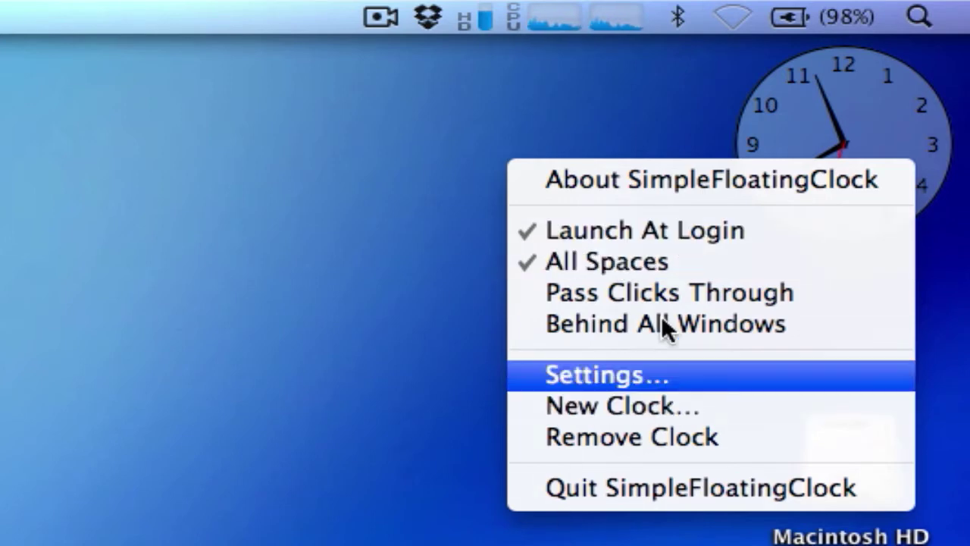
left_click(585, 324)
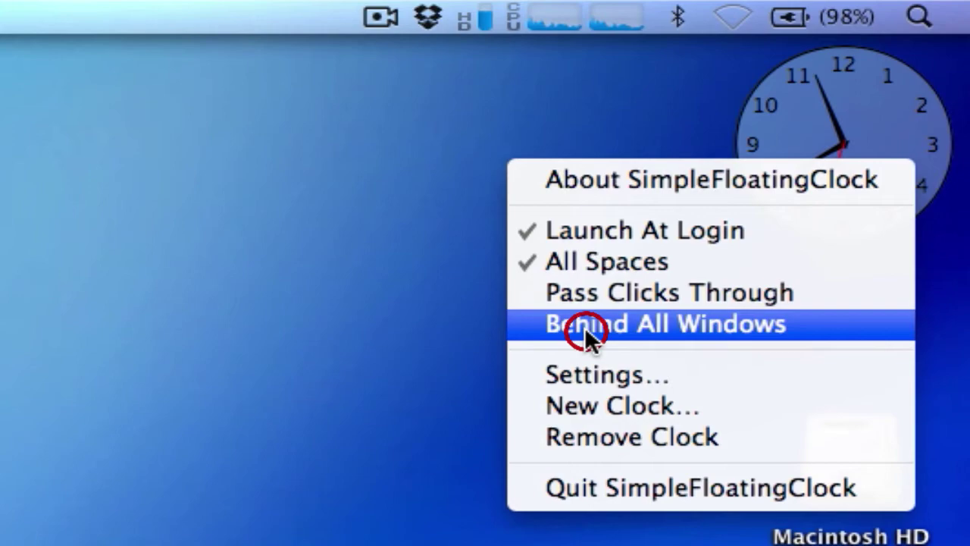
key("super+Tab")
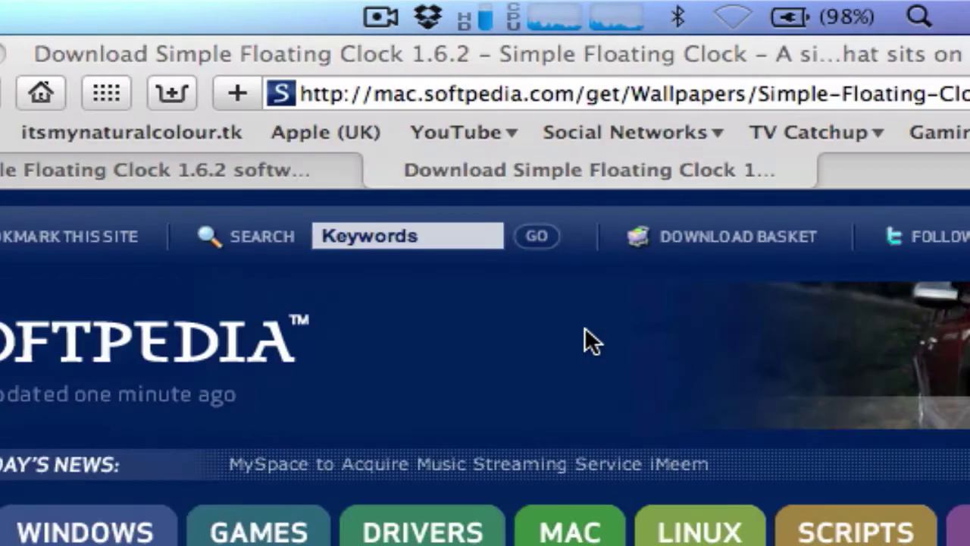
key("super+Tab")
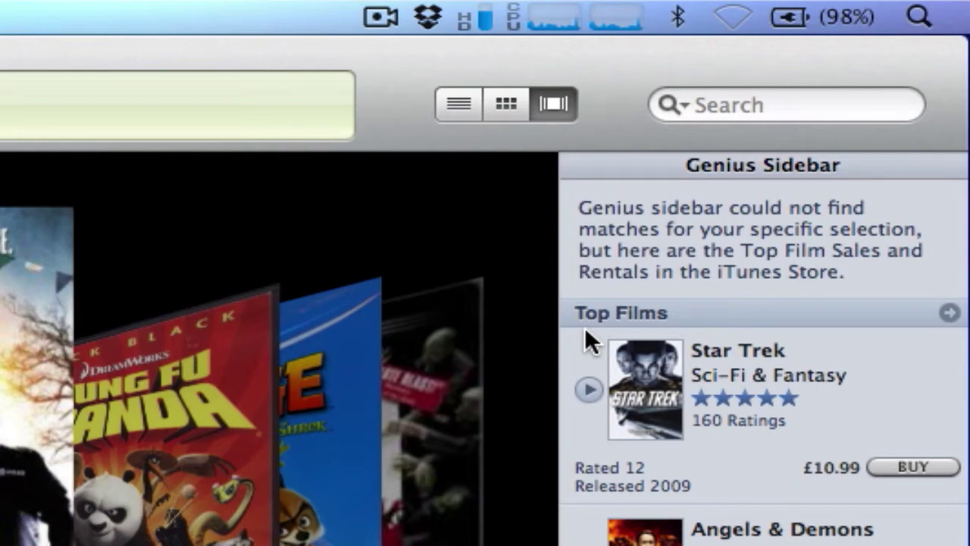
key("F11")
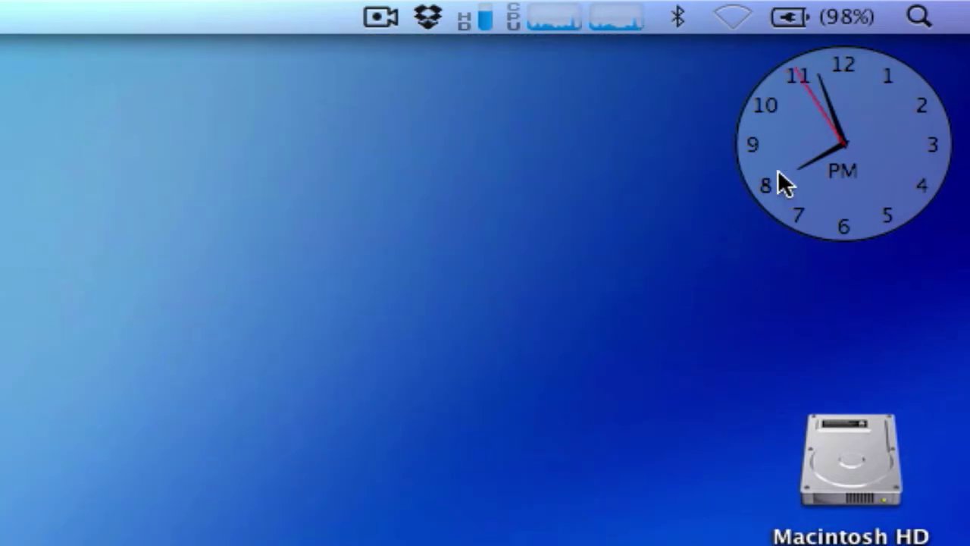
Step: Turn Behind All Windows back off and open the clock's Settings (Clock Preferences)
right_click(785, 184)
left_click(666, 324)
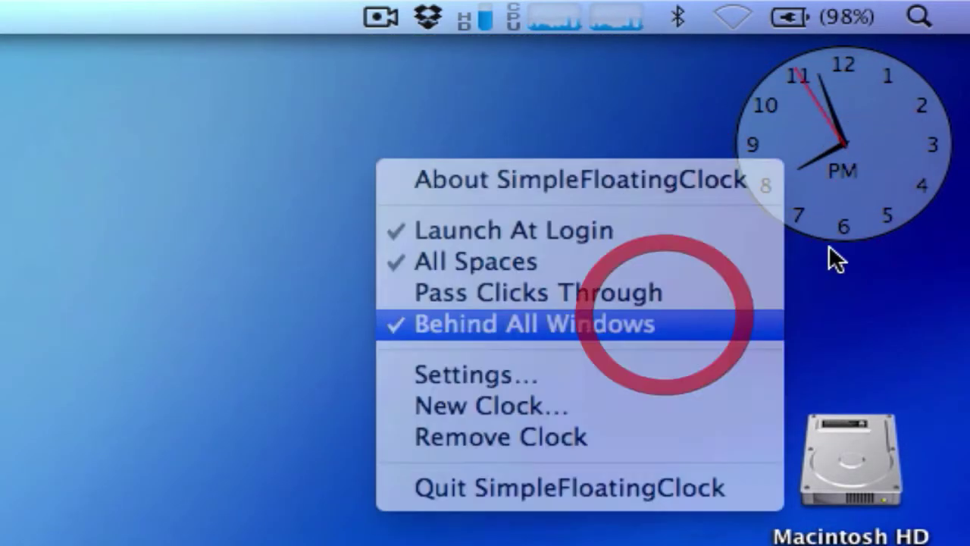
right_click(835, 206)
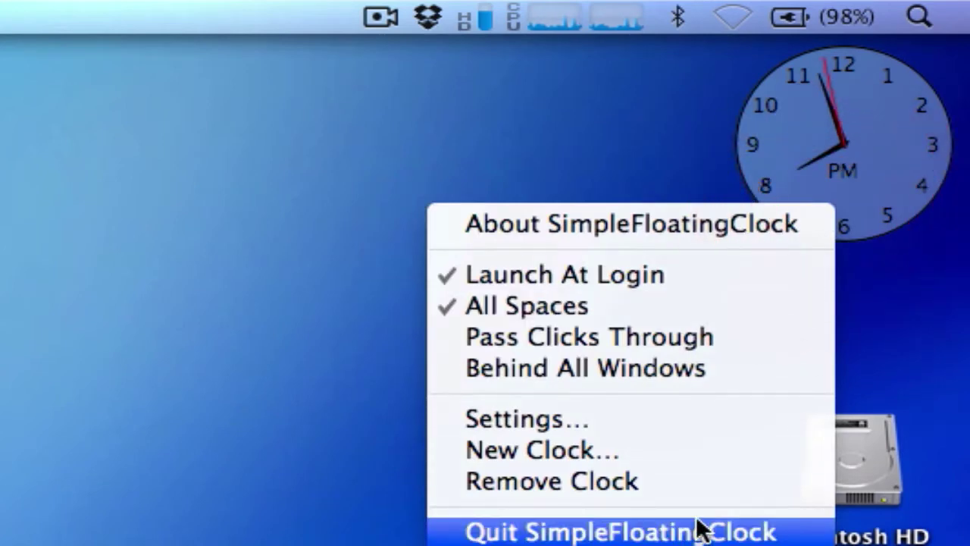
left_click(709, 420)
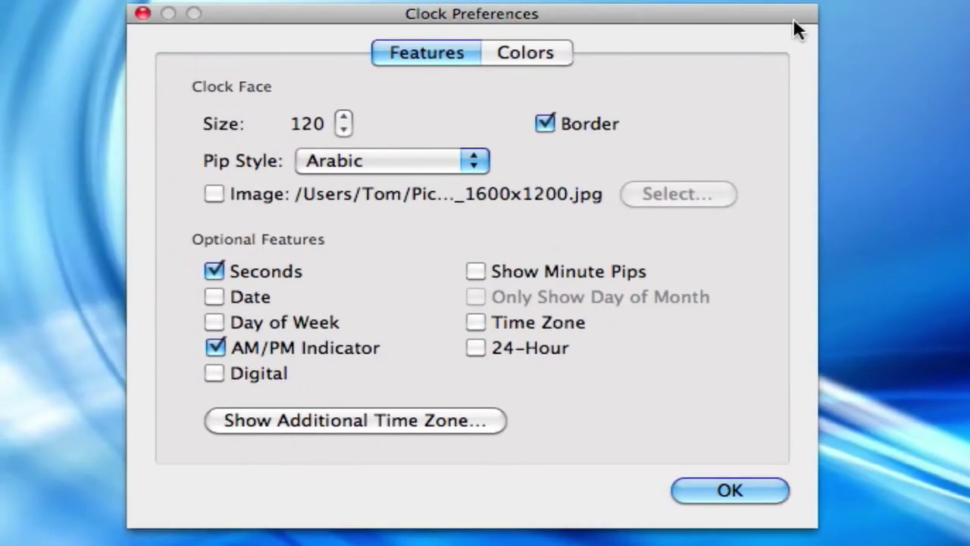
Step: On the Features page, raise the clock size from 120 to 207 with the Size stepper
left_click(455, 60)
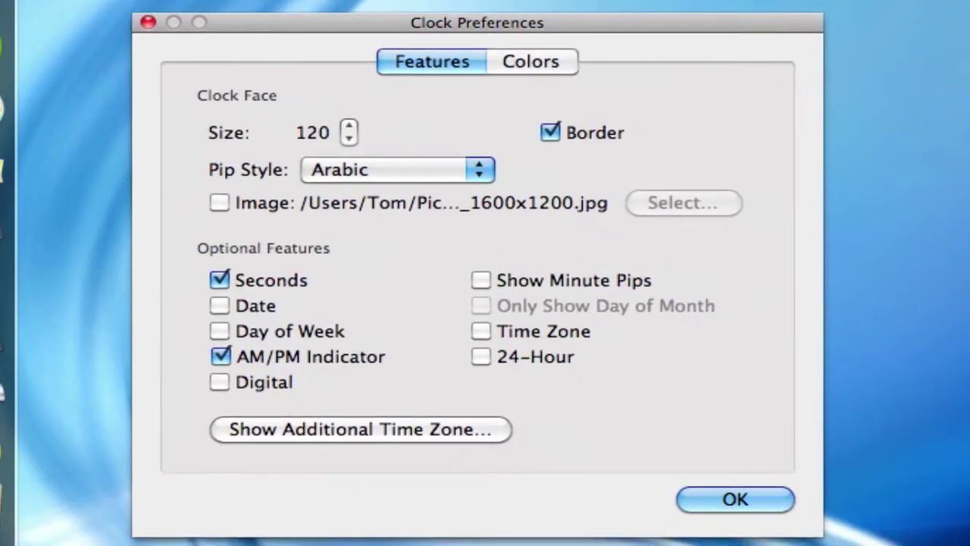
left_click_drag(350, 126, 350, 125)
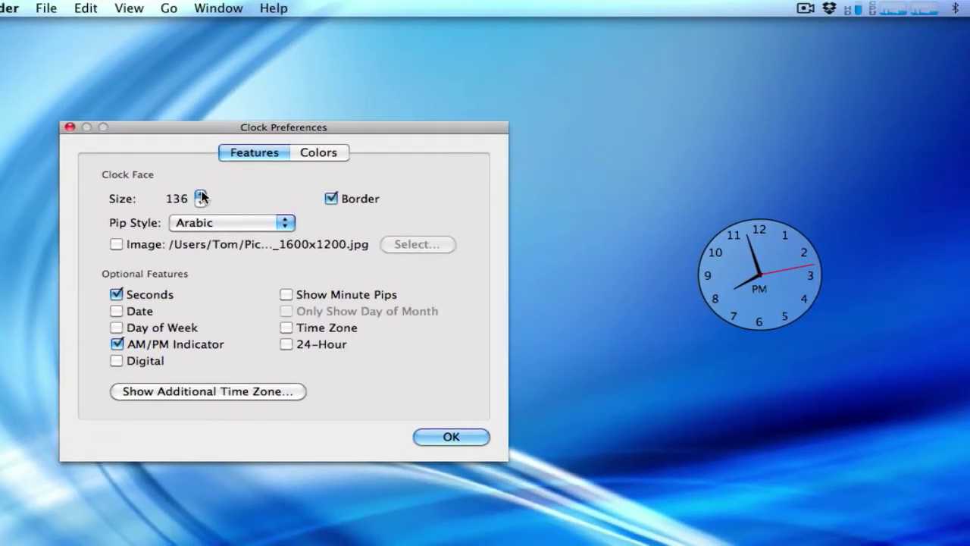
left_click_drag(201, 197, 201, 196)
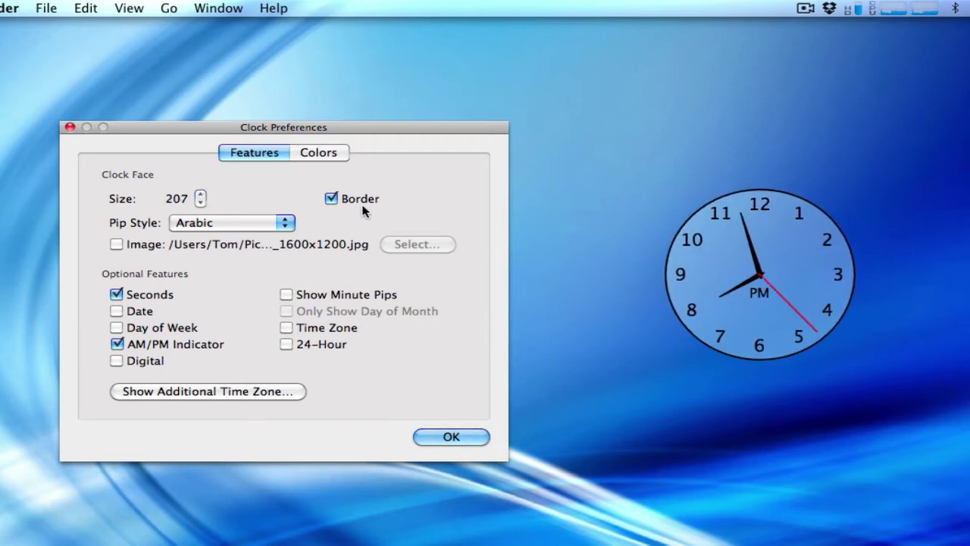
Step: Toggle the Border checkbox off and on twice, leaving it checked
left_click(363, 203)
left_click(362, 203)
left_click(363, 203)
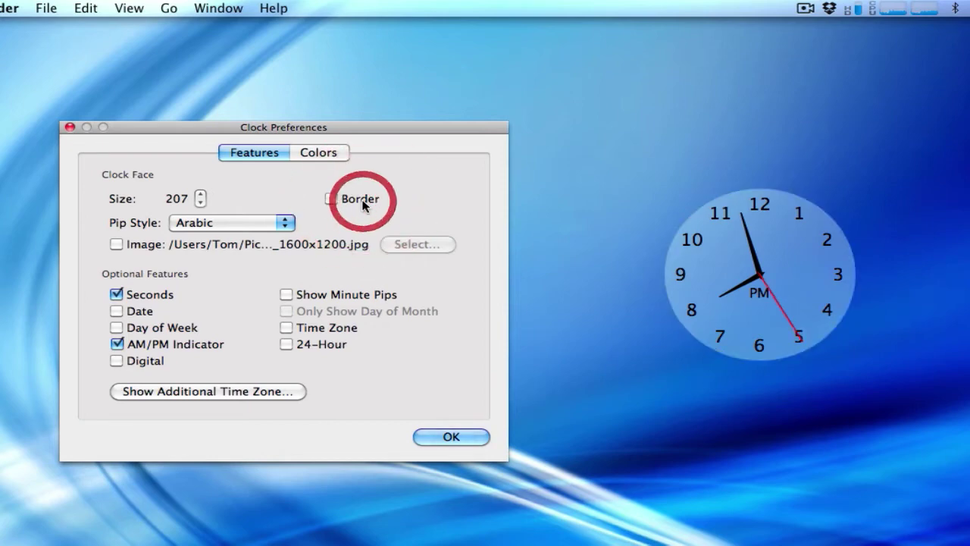
left_click(363, 203)
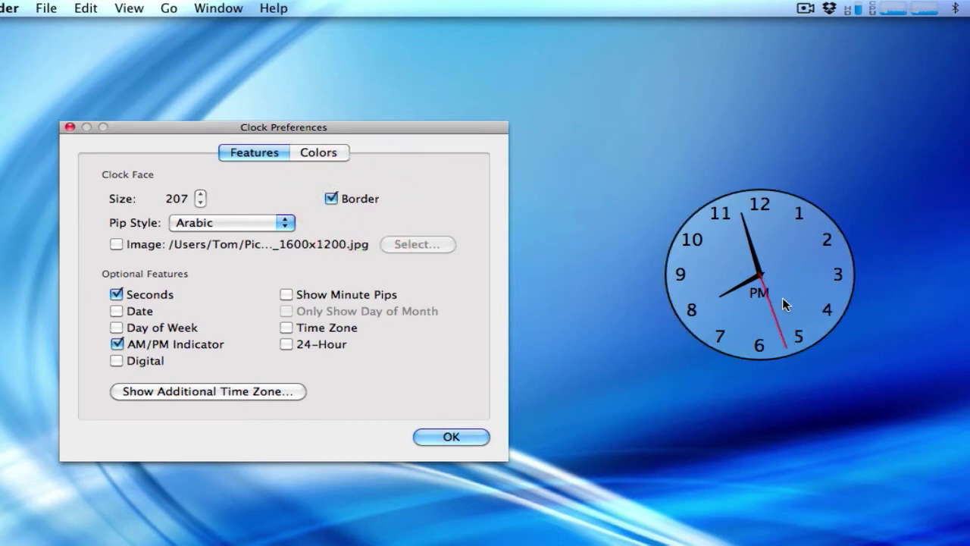
Step: Drag the clock to the right edge and back to centre-right, toggling the border but leaving it on
left_click_drag(784, 301, 735, 199)
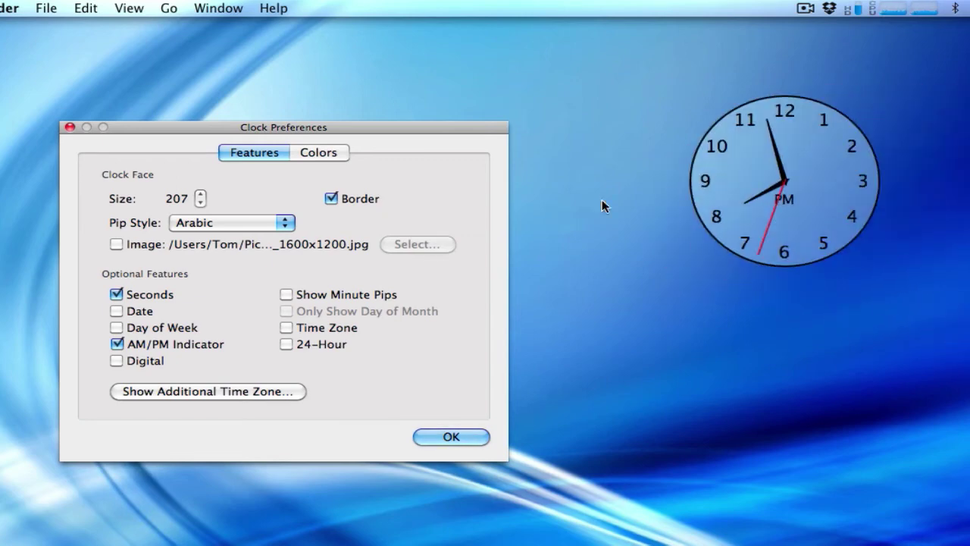
left_click(360, 203)
left_click_drag(817, 189, 969, 146)
left_click(349, 199)
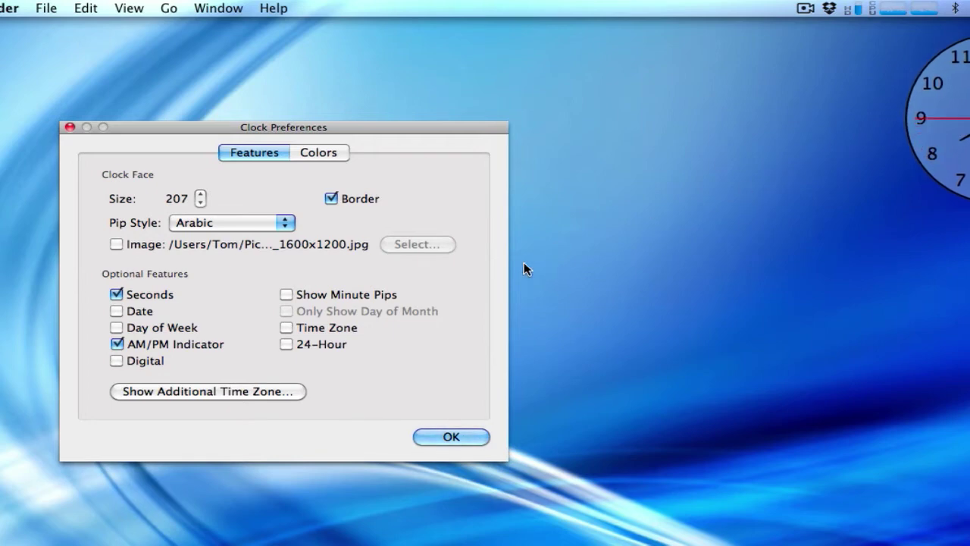
left_click(372, 198)
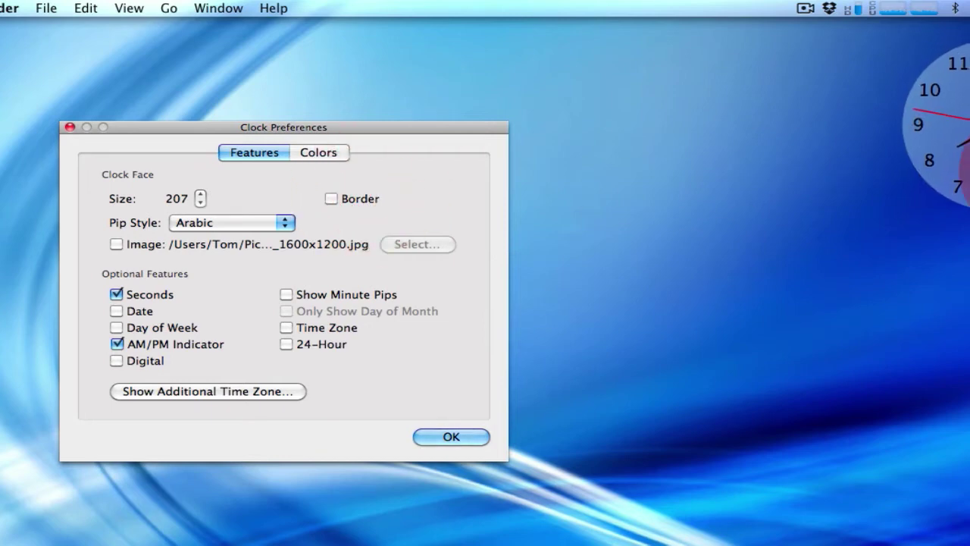
left_click(351, 203)
left_click_drag(964, 125, 780, 219)
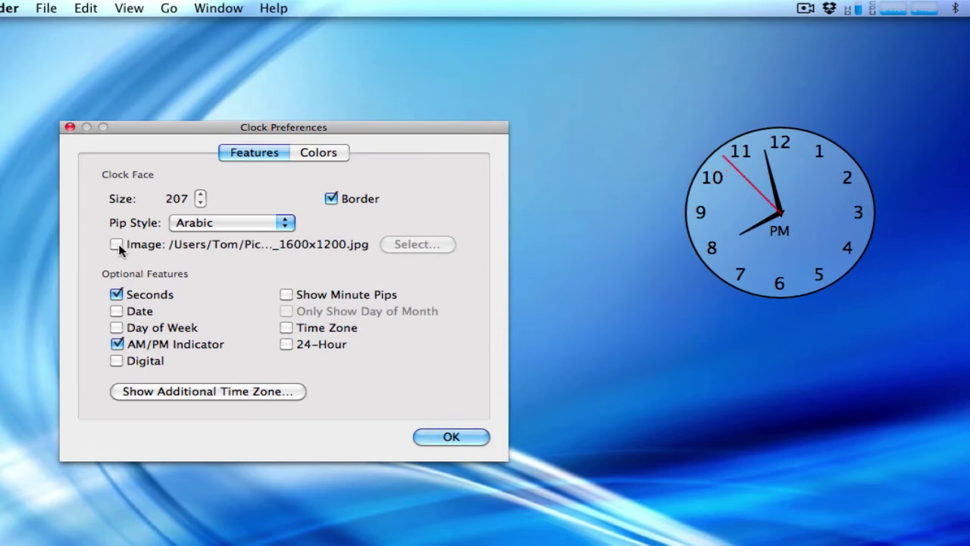
Step: Check Image to use the 1600x1200.jpg picture as the clock face
left_click(117, 244)
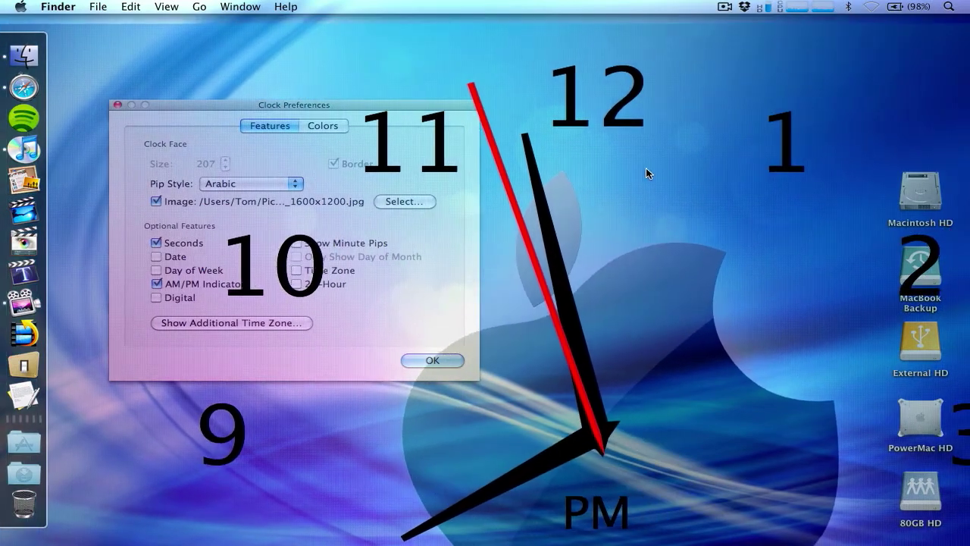
left_click(421, 247)
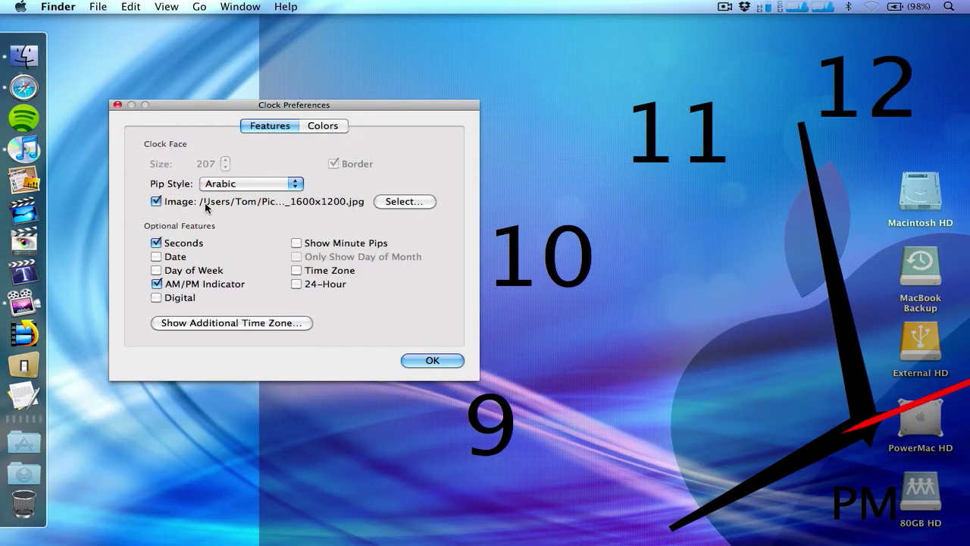
Step: Turn off the image face, then try Seconds, Date, Day of Week and Digital, ending analog
left_click(158, 201)
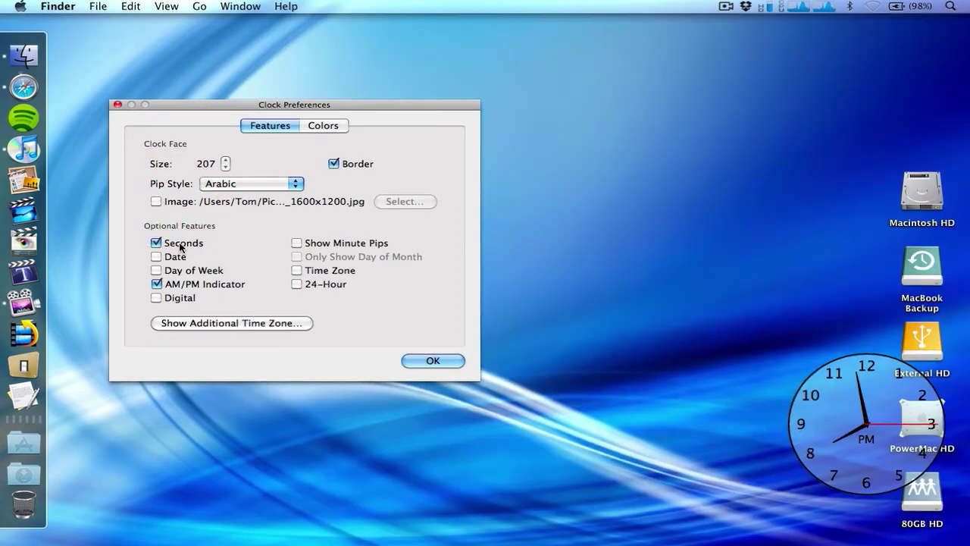
left_click(179, 242)
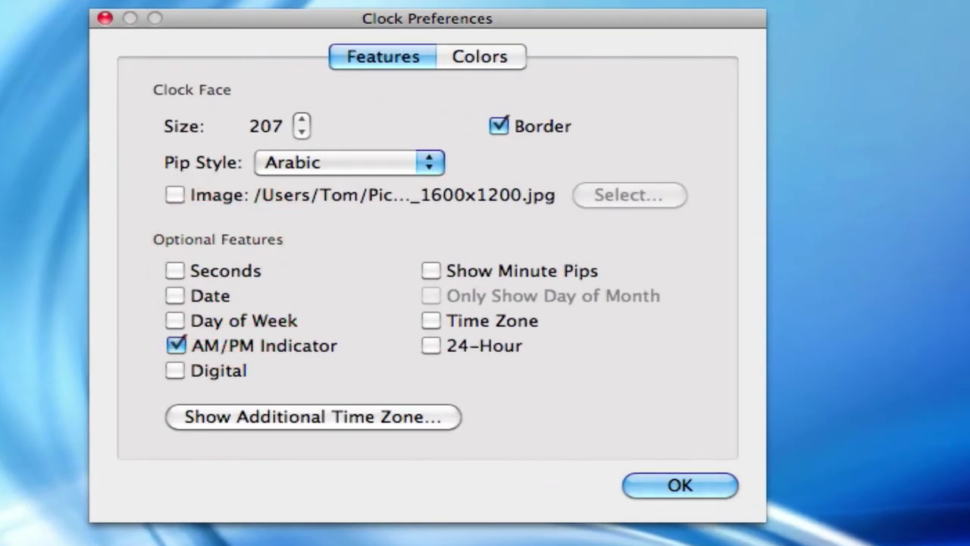
left_click(242, 269)
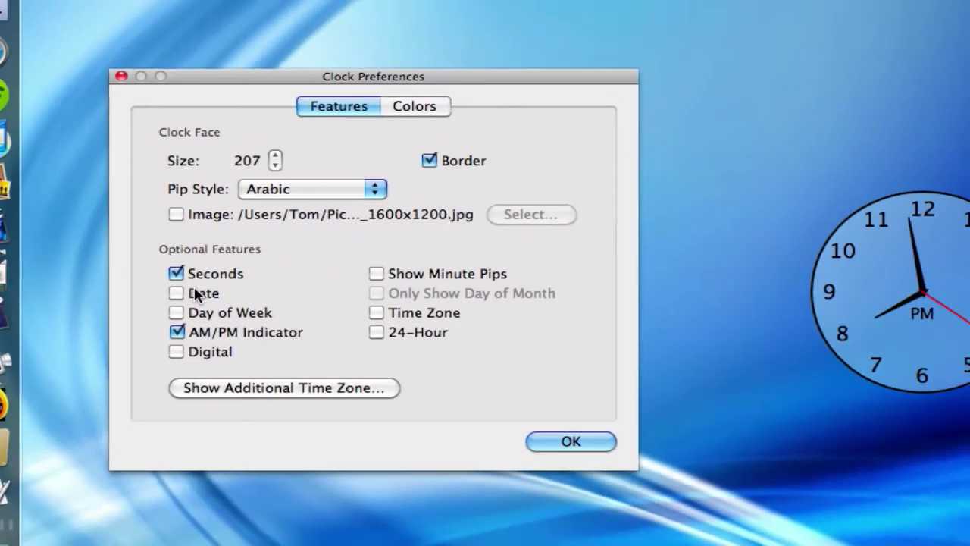
left_click(198, 293)
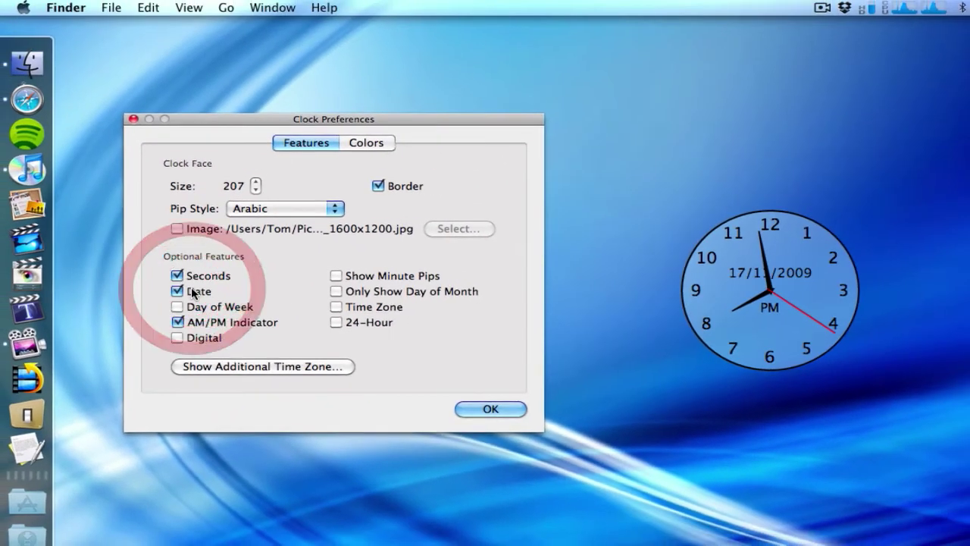
left_click(198, 293)
left_click(207, 314)
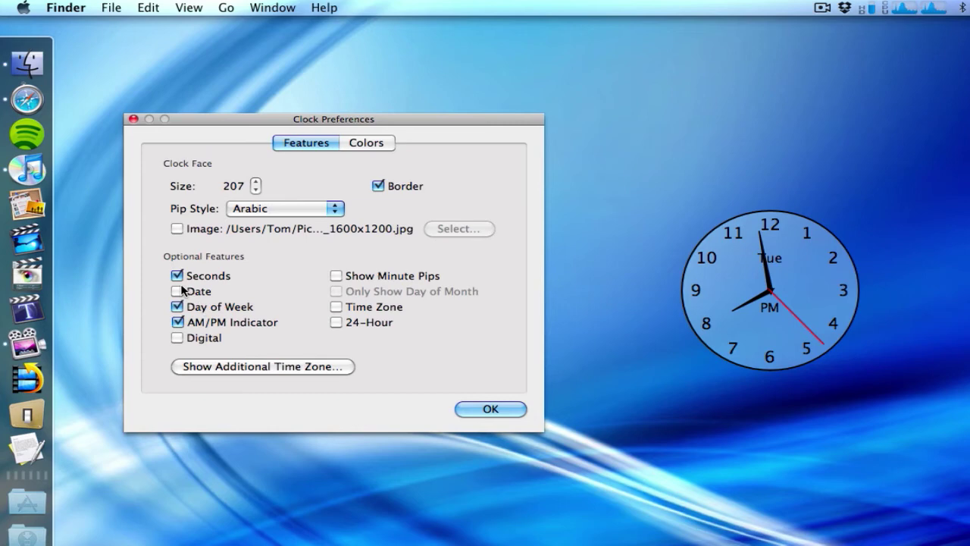
left_click(181, 290)
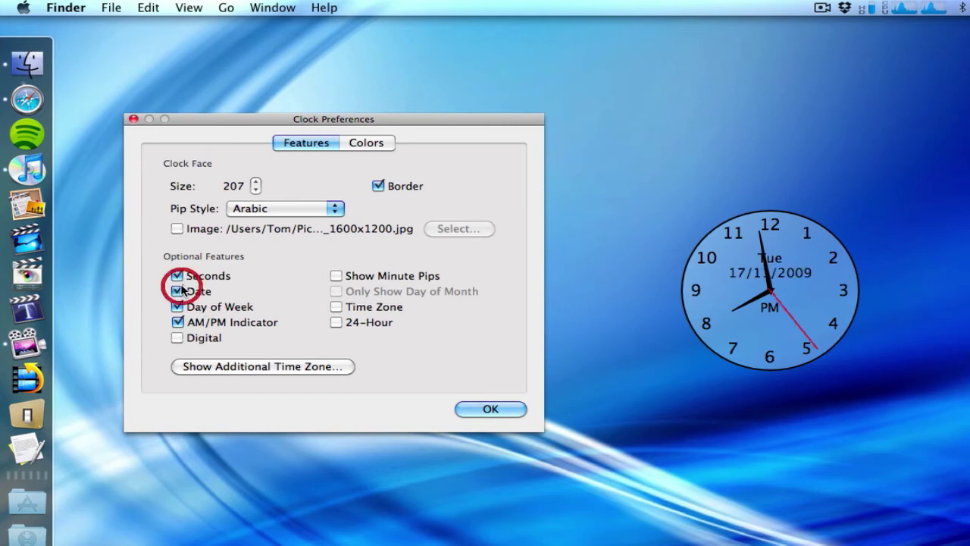
left_click(203, 341)
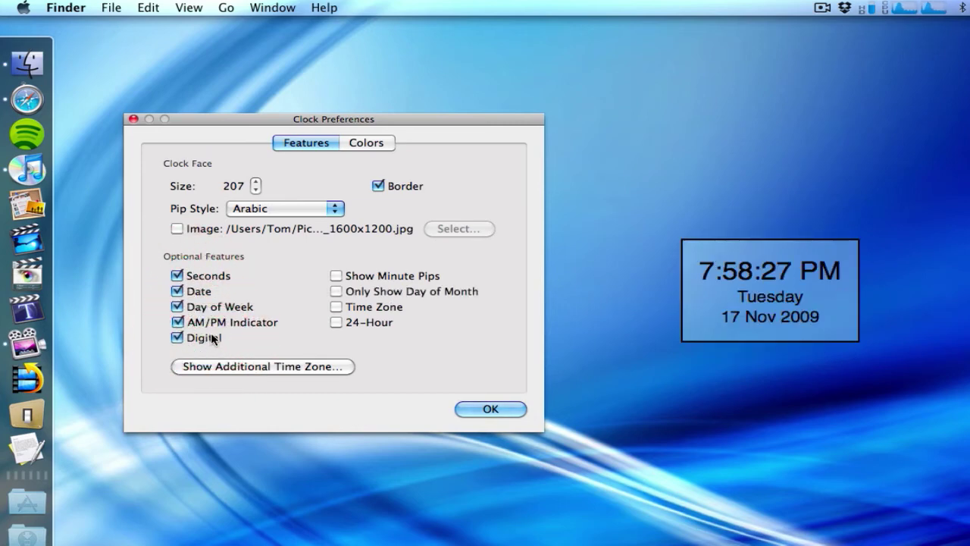
left_click(211, 338)
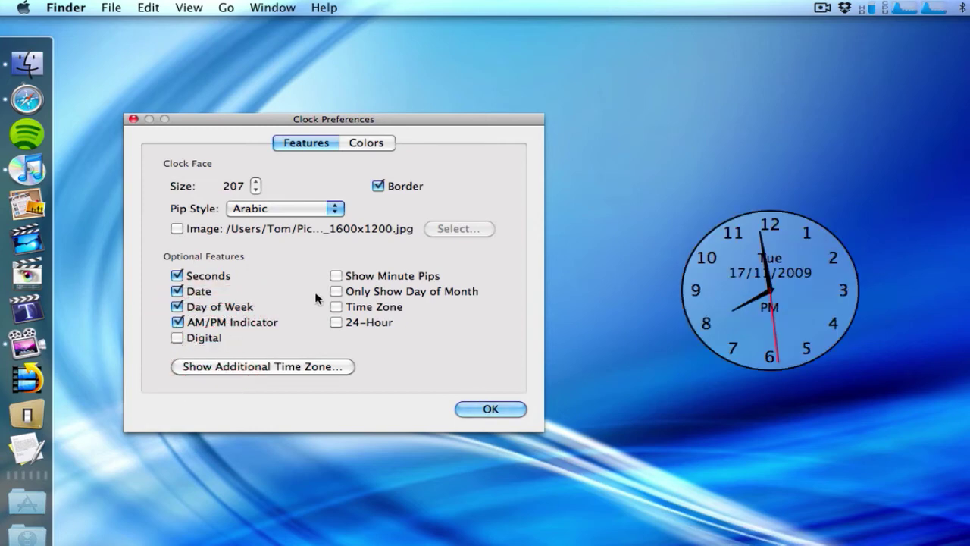
Step: Try minute pips, 24-hour and time zone, and hide the date and day of week
left_click(338, 277)
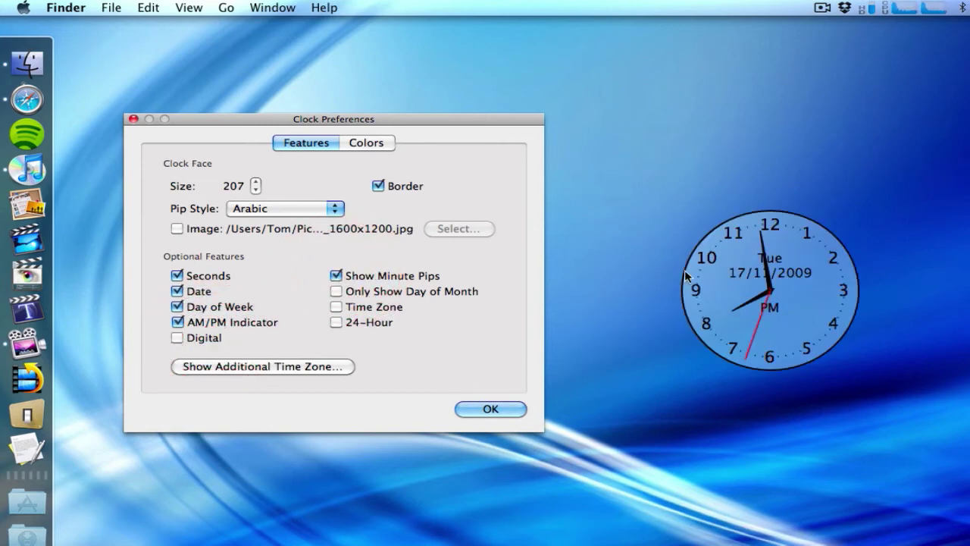
left_click(383, 277)
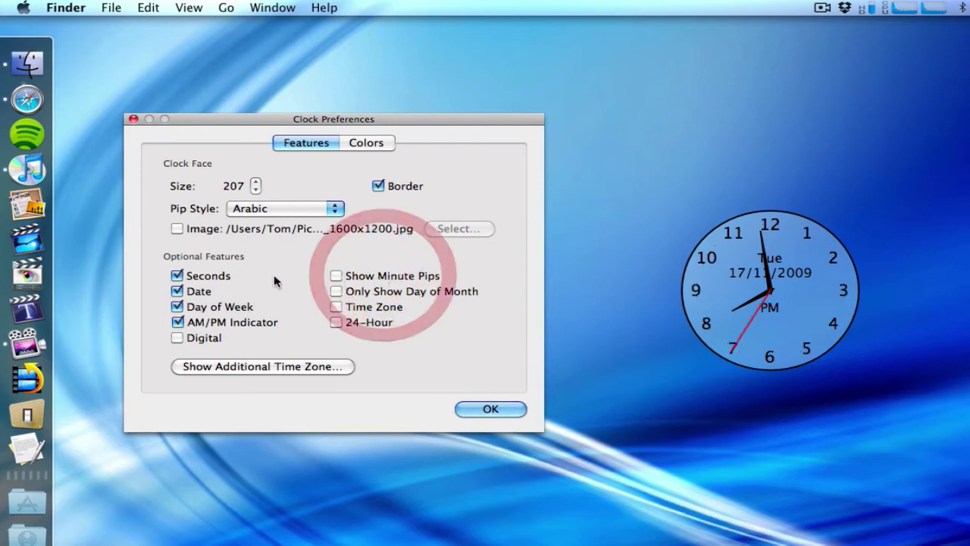
left_click(206, 307)
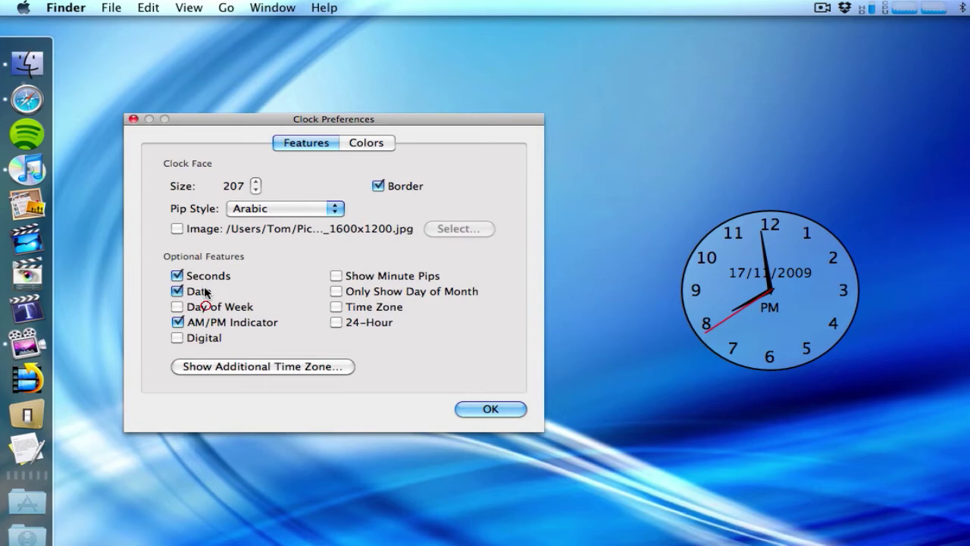
left_click(201, 292)
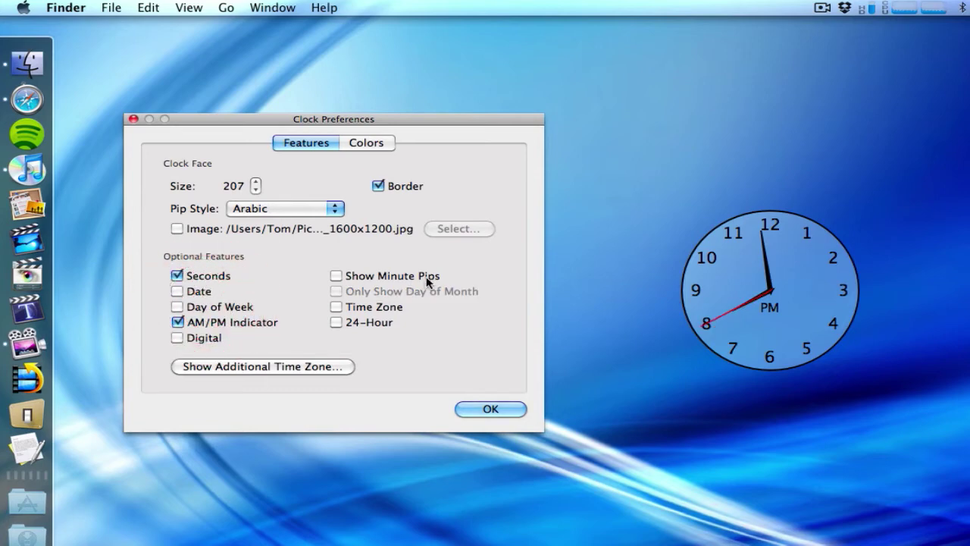
left_click(348, 324)
left_click(348, 324)
left_click(355, 307)
left_click(355, 308)
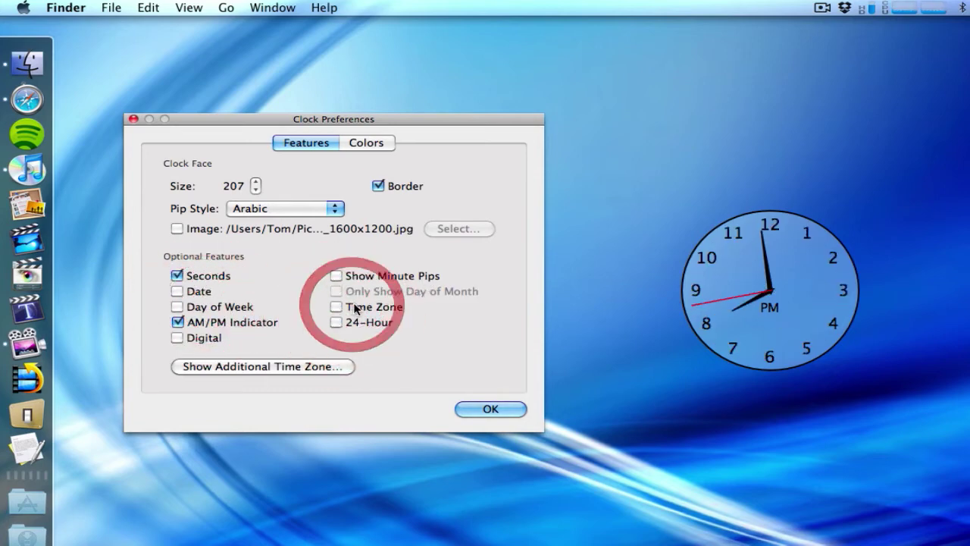
Step: Try no pips, dot pips and Roman numeral pips on the clock face
left_click(317, 210)
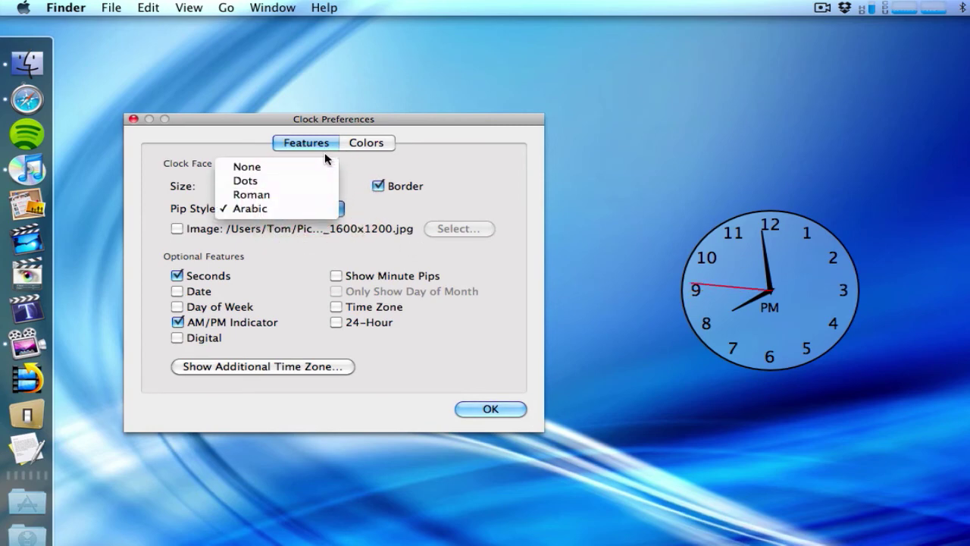
left_click(319, 166)
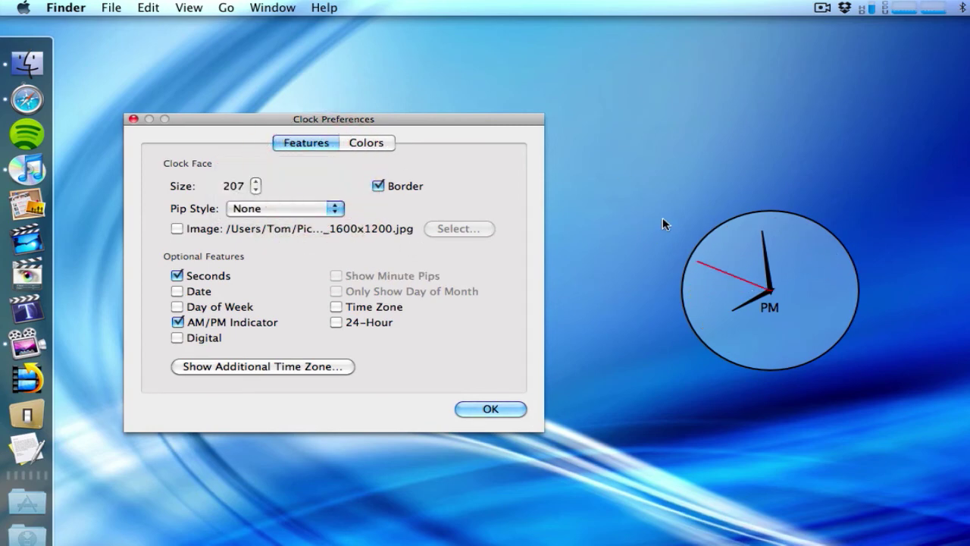
left_click(274, 214)
left_click(295, 220)
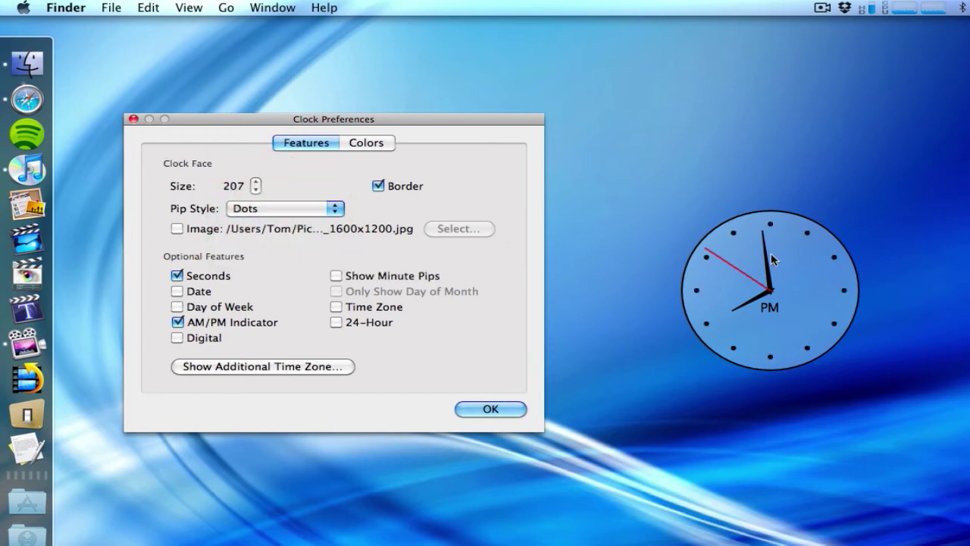
left_click(288, 205)
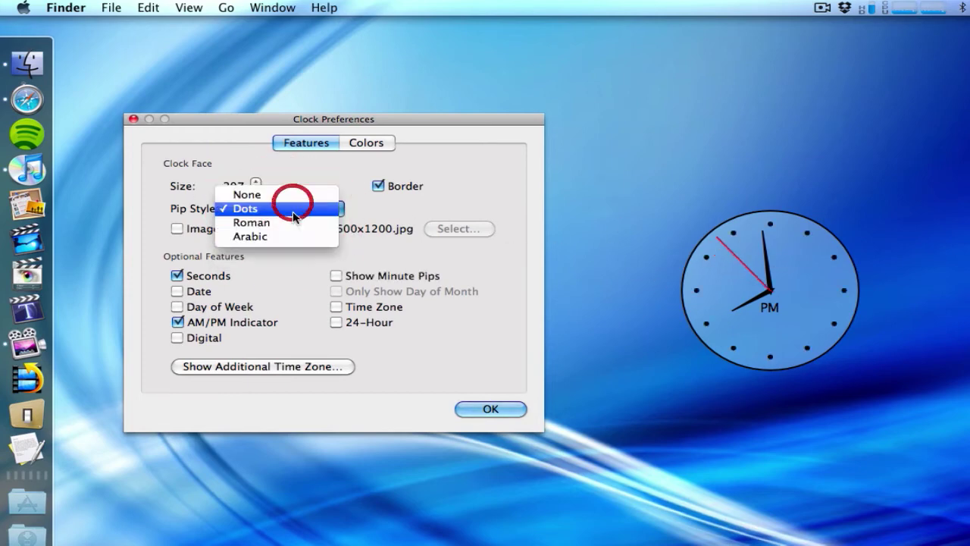
left_click(304, 219)
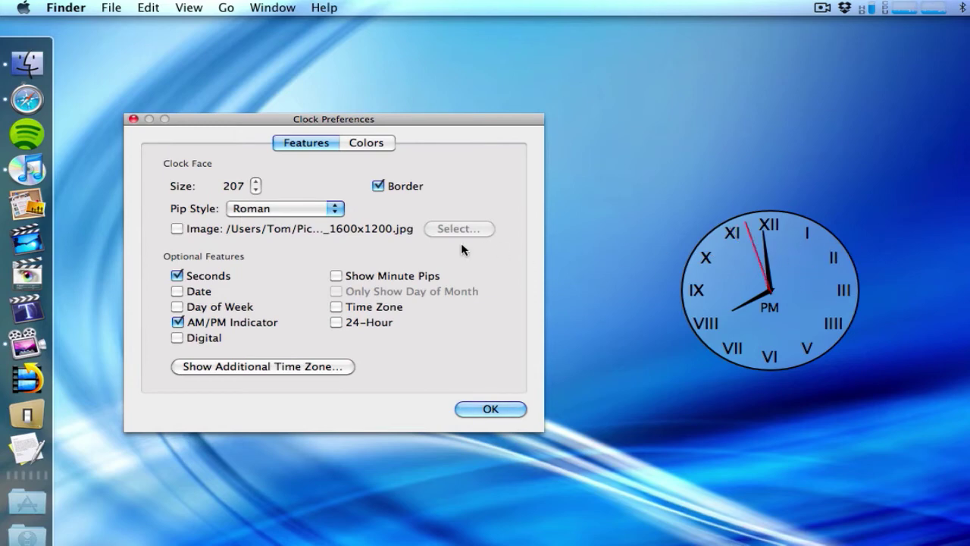
Step: Choose Arabic numeral pips and move the clock up and to the right
left_click(305, 210)
left_click(303, 219)
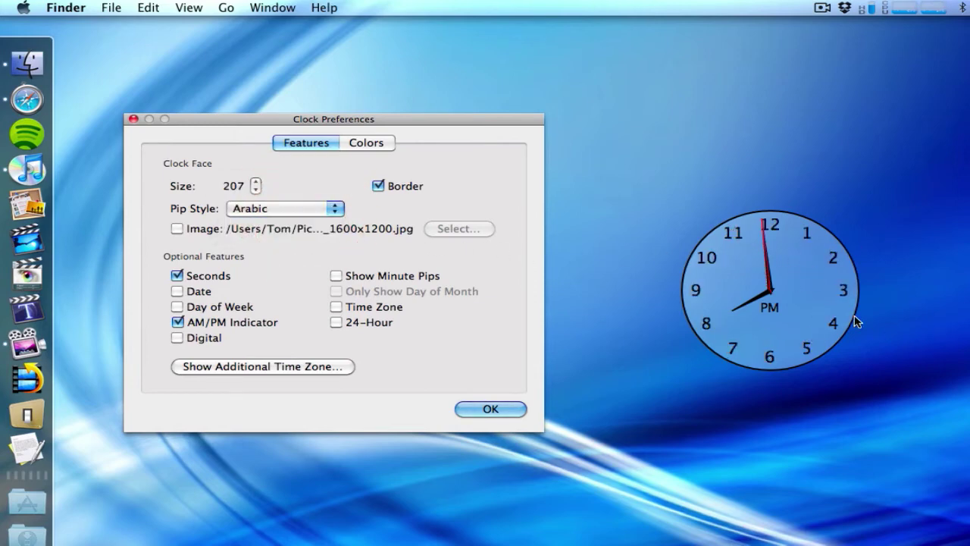
left_click_drag(754, 294, 719, 184)
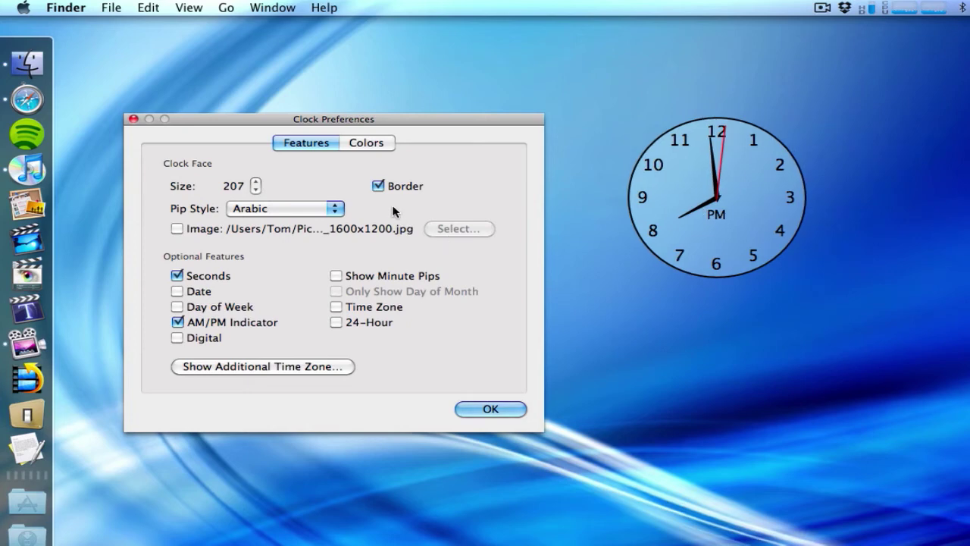
left_click(367, 144)
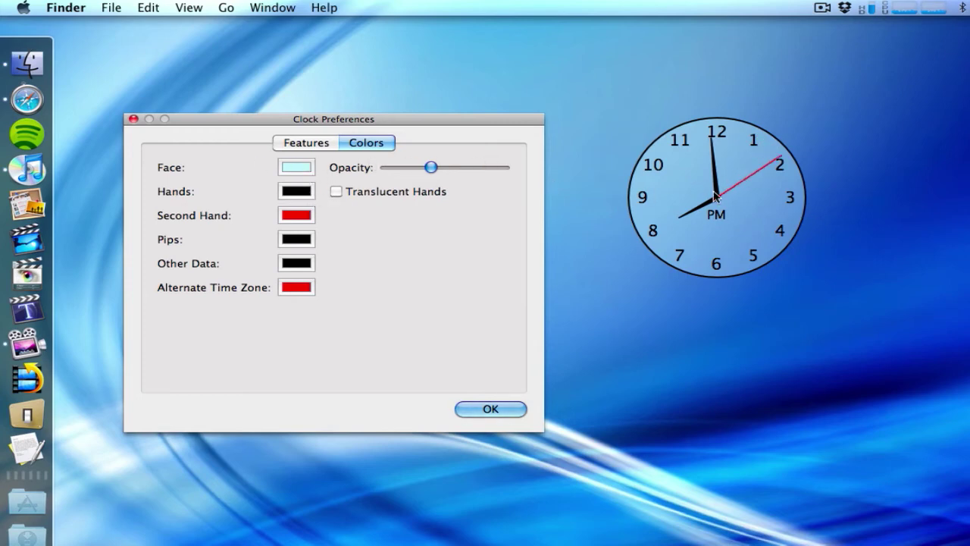
Step: Try different clock face opacity levels while repositioning the clock on the desktop
left_click_drag(716, 196, 685, 174)
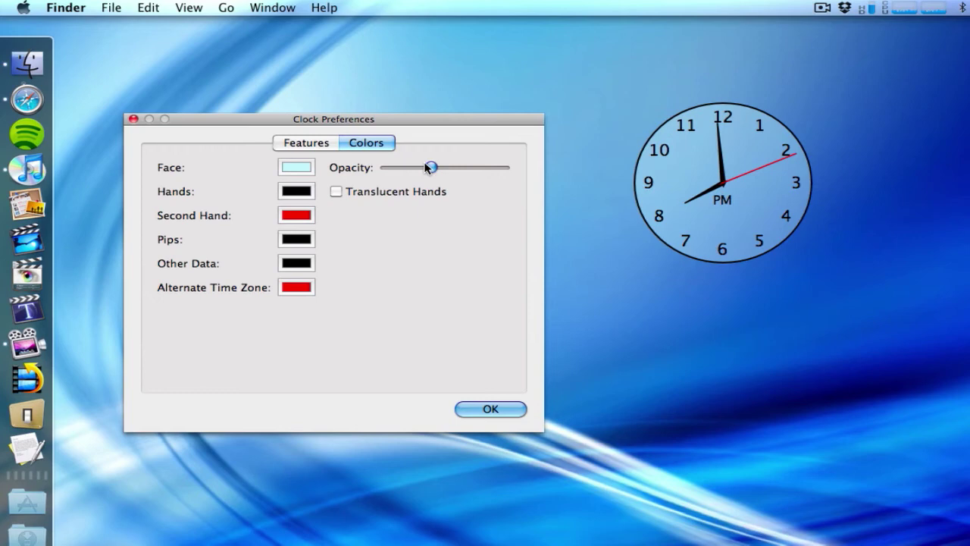
left_click_drag(427, 168, 752, 168)
left_click_drag(494, 173, 504, 168)
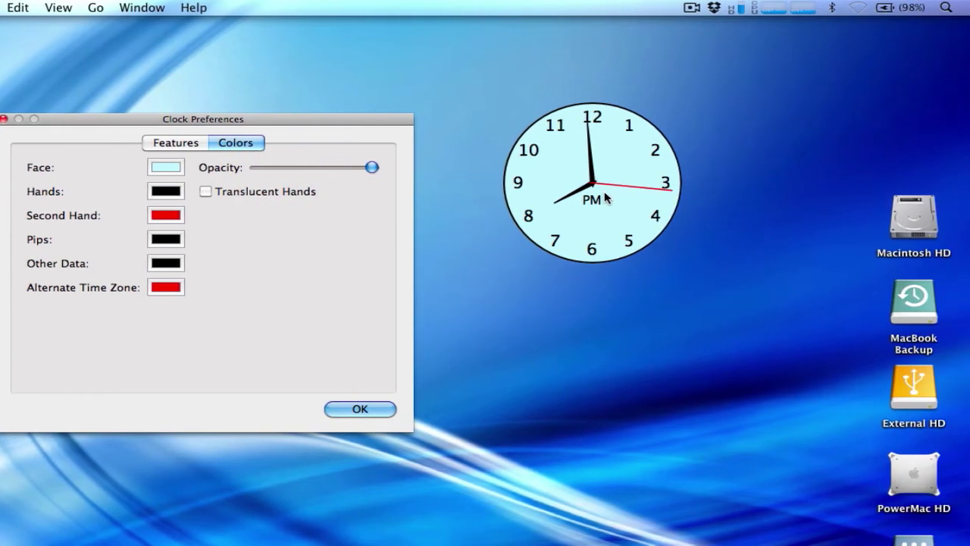
left_click_drag(609, 199, 658, 252)
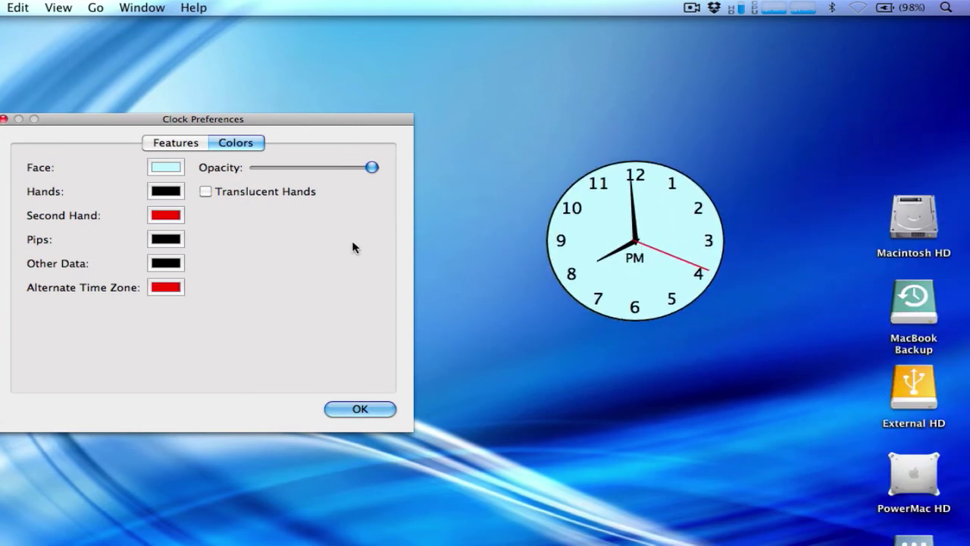
left_click(279, 167)
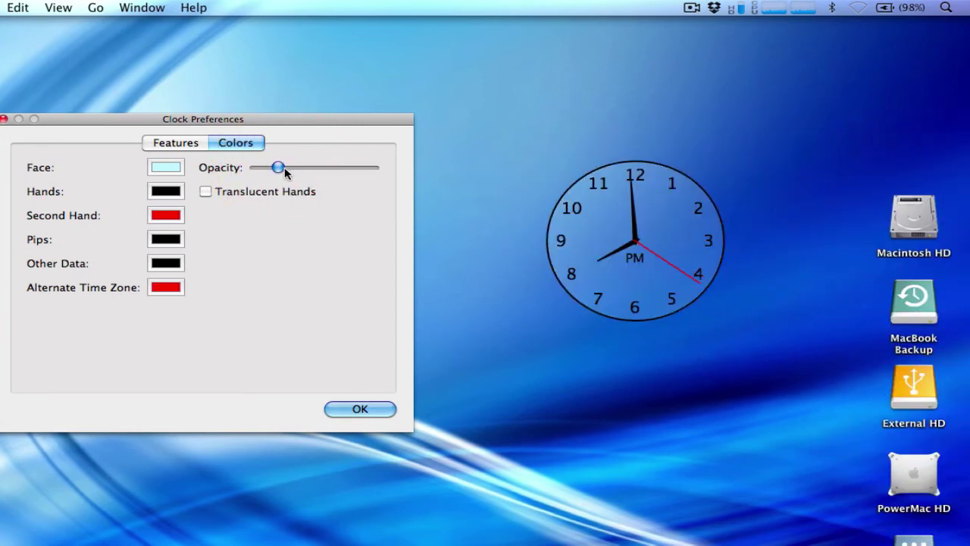
left_click_drag(285, 173, 503, 173)
Step: Lower the face opacity to about 40% and place the clock in the top-right corner
key("ctrl+Right")
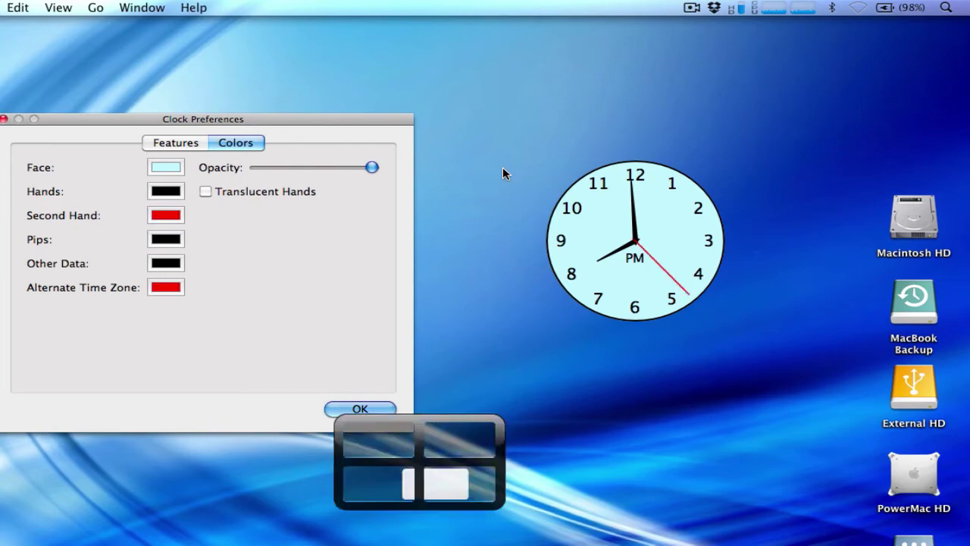
key("ctrl+Up")
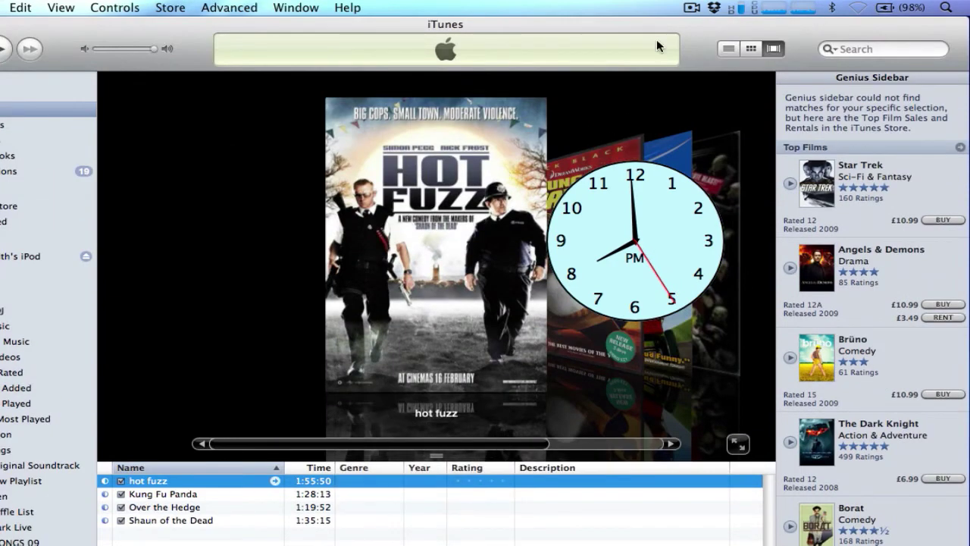
key("ctrl+Down")
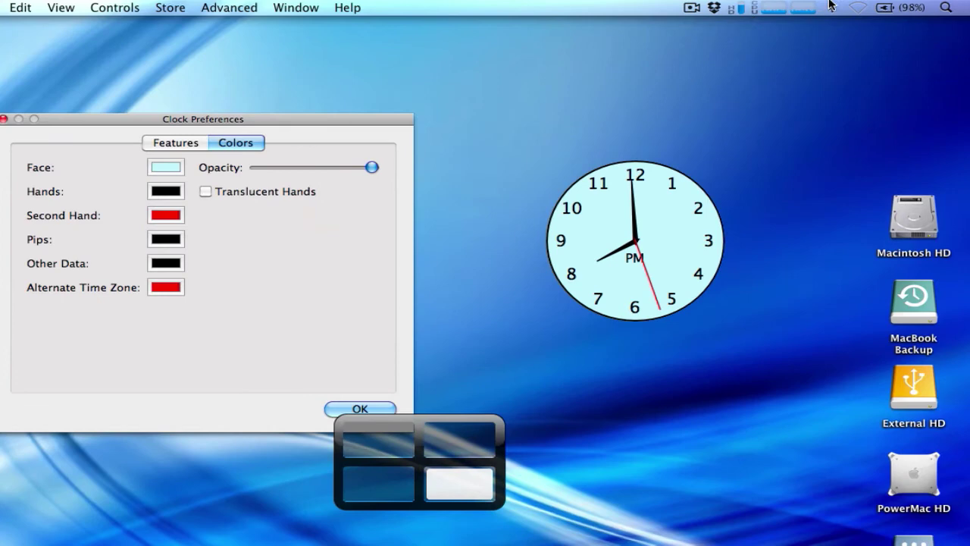
left_click(299, 167)
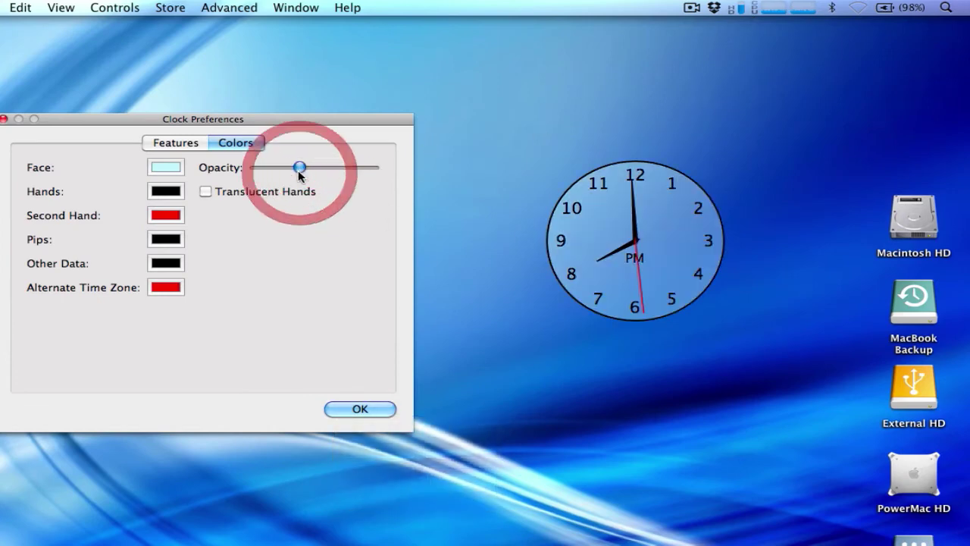
left_click_drag(656, 221, 910, 108)
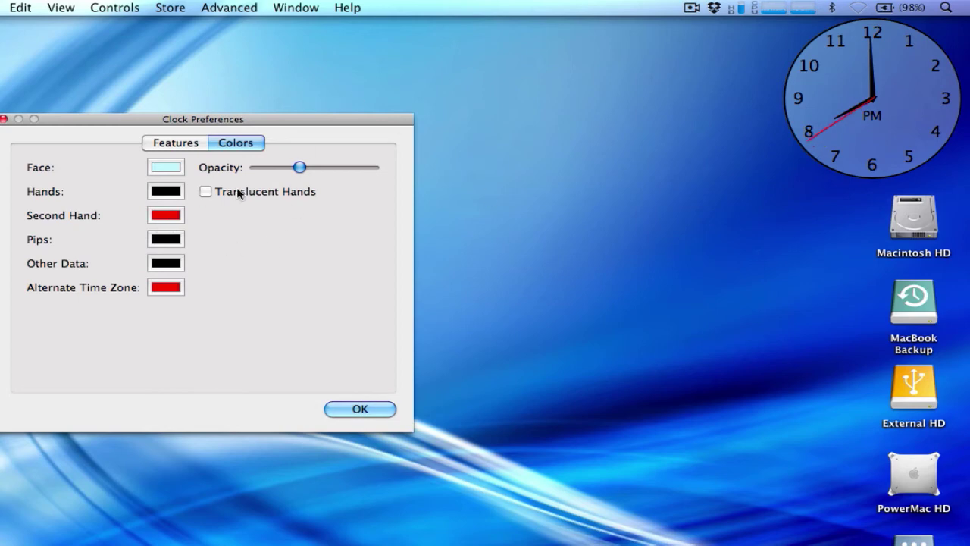
Step: Shrink the clock to size 120, tuck it into the top-right corner, and confirm with OK
left_click(176, 146)
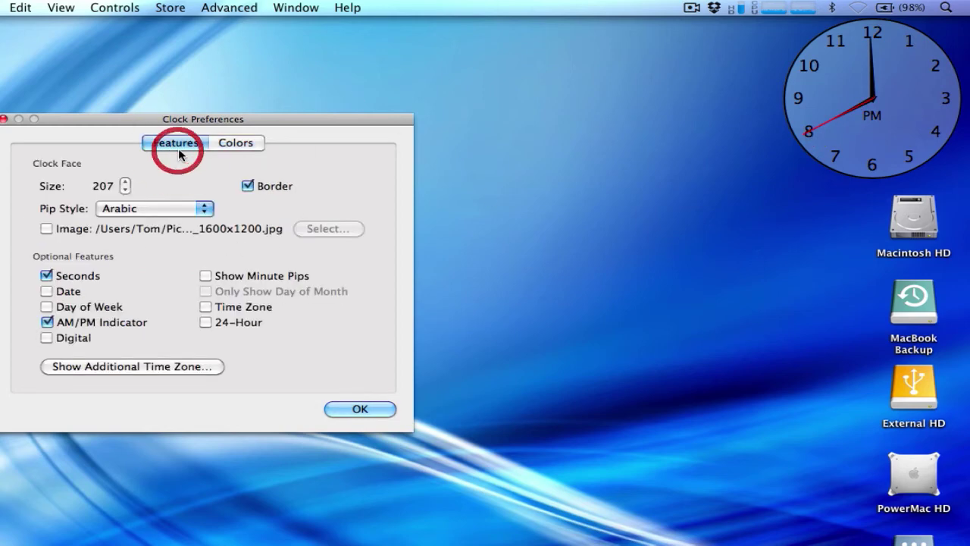
left_click(125, 189)
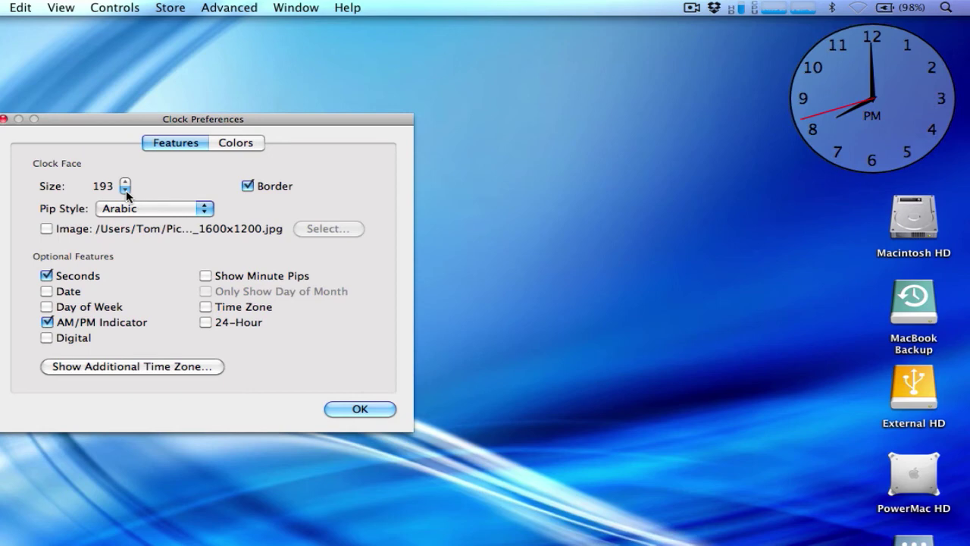
left_click_drag(126, 190, 126, 192)
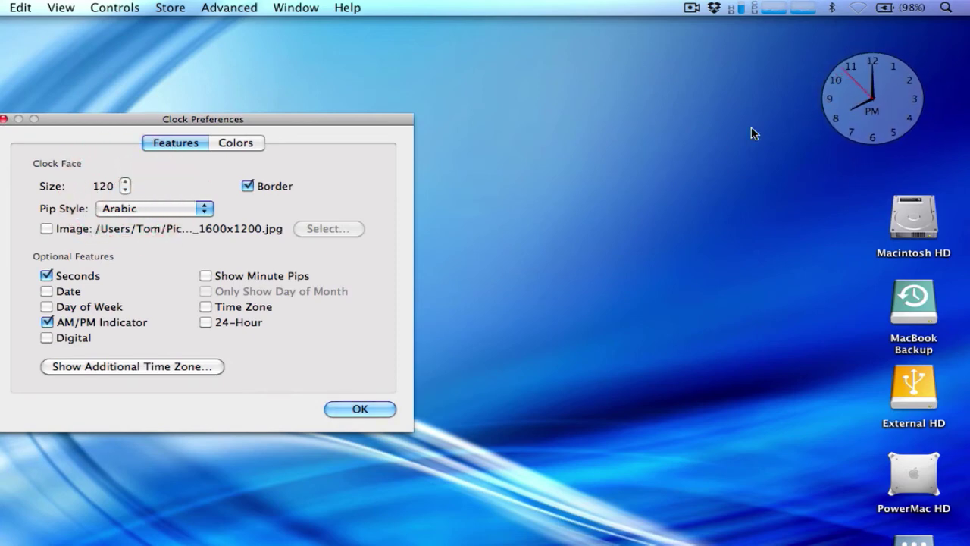
left_click_drag(884, 89, 921, 57)
left_click(377, 406)
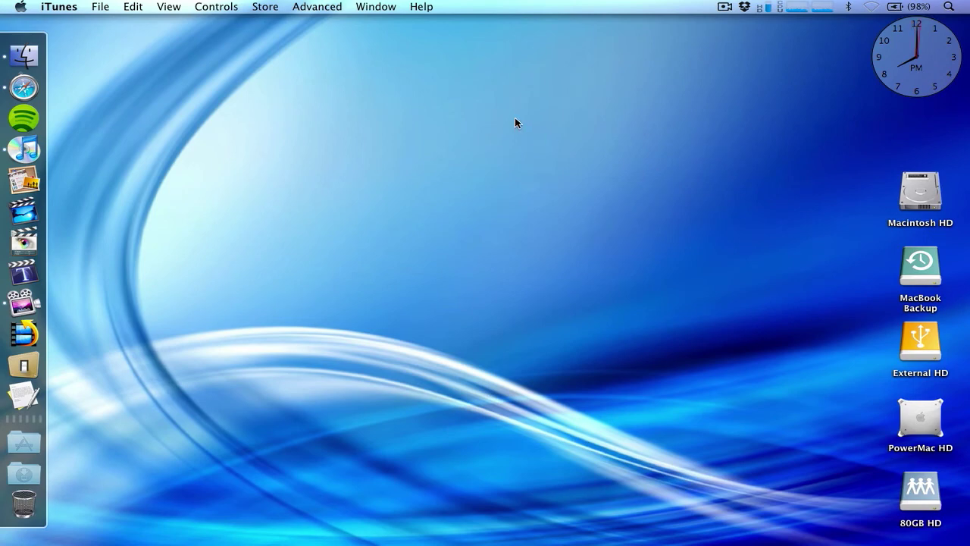
left_click_drag(568, 178, 470, 101)
left_click_drag(582, 124, 665, 177)
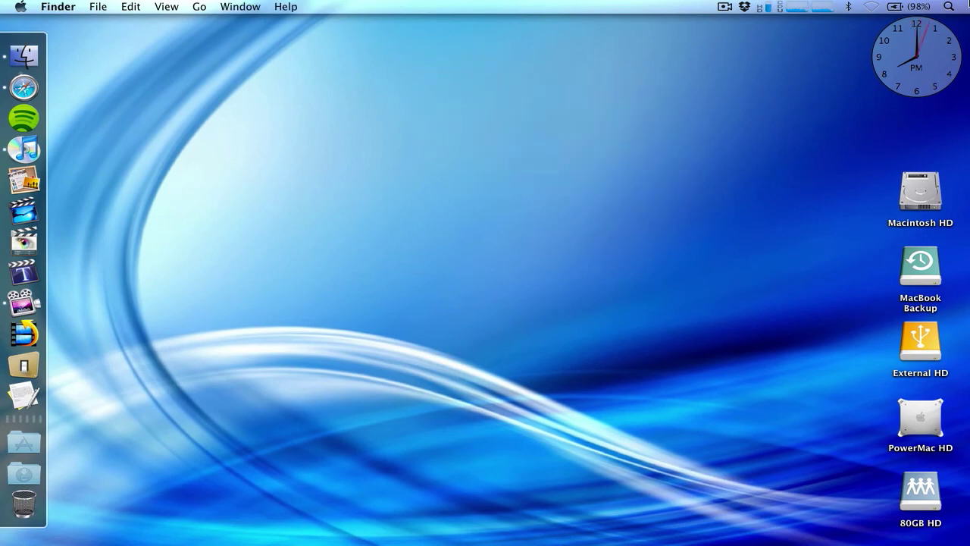
left_click(949, 6)
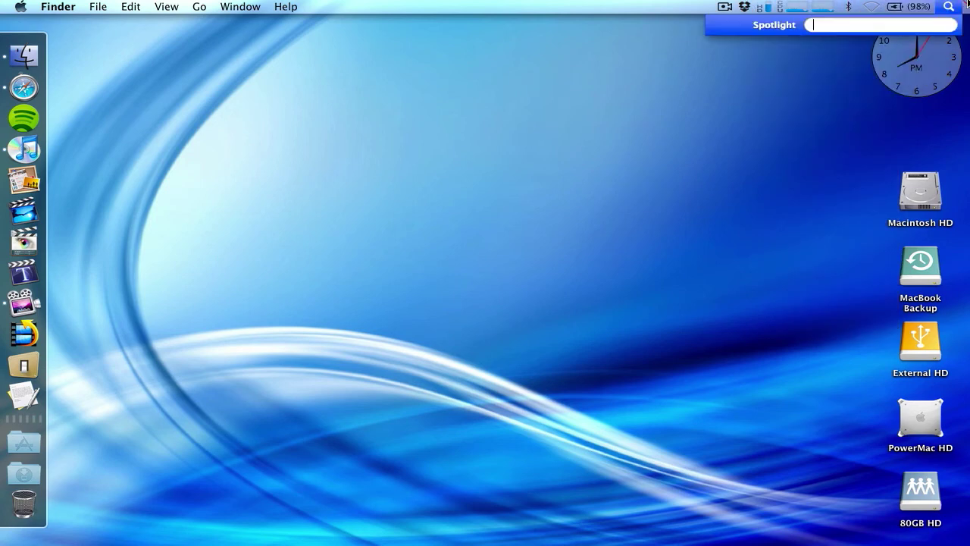
left_click(966, 4)
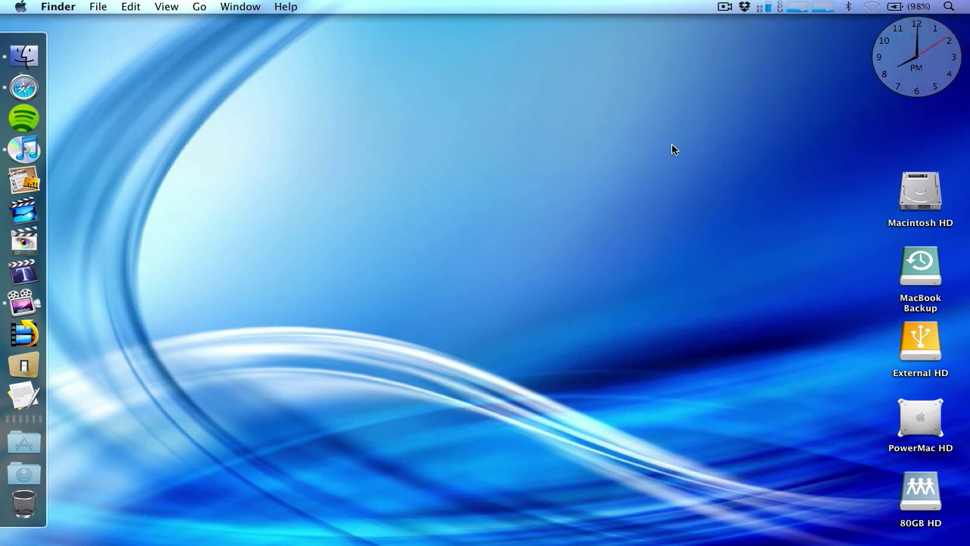
key("F12")
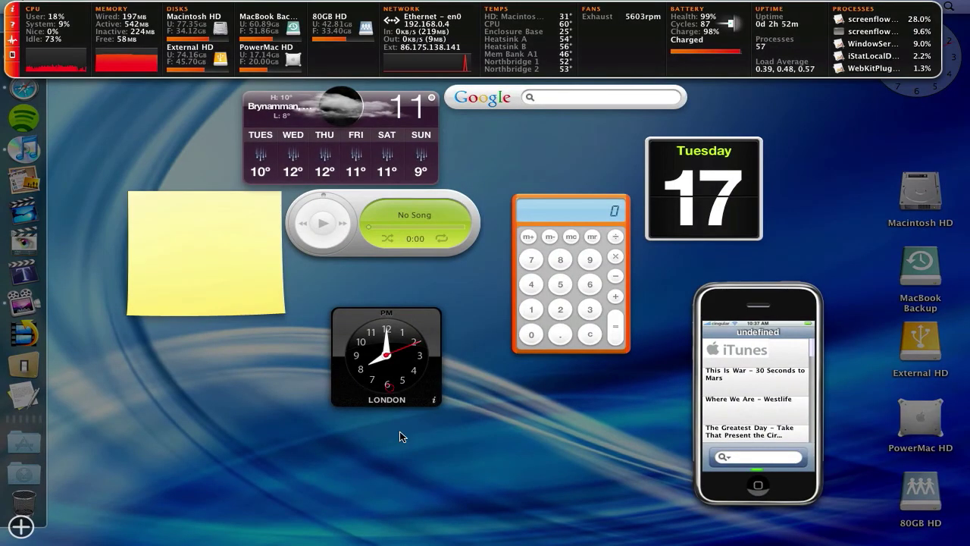
key("F12")
left_click_drag(409, 364, 595, 207)
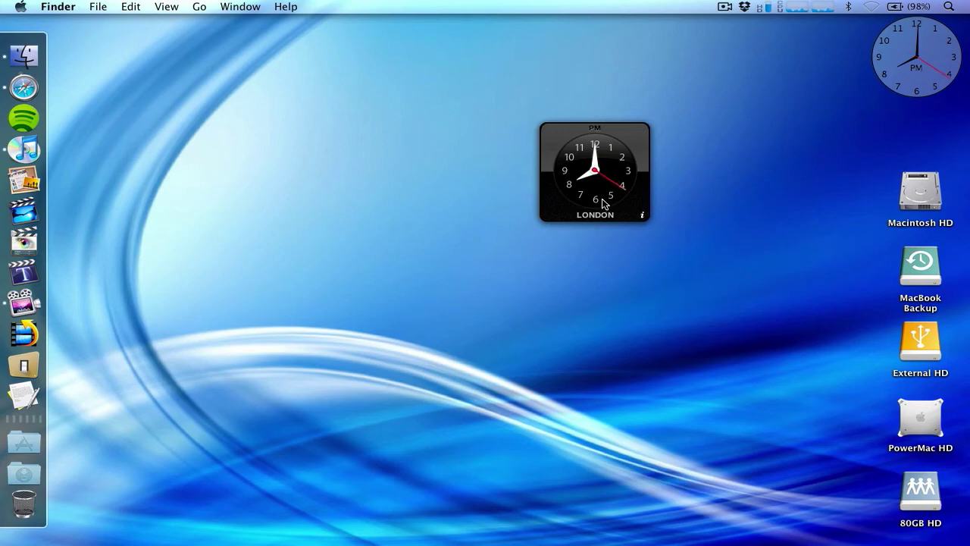
key("F12")
left_click_drag(593, 194, 338, 387)
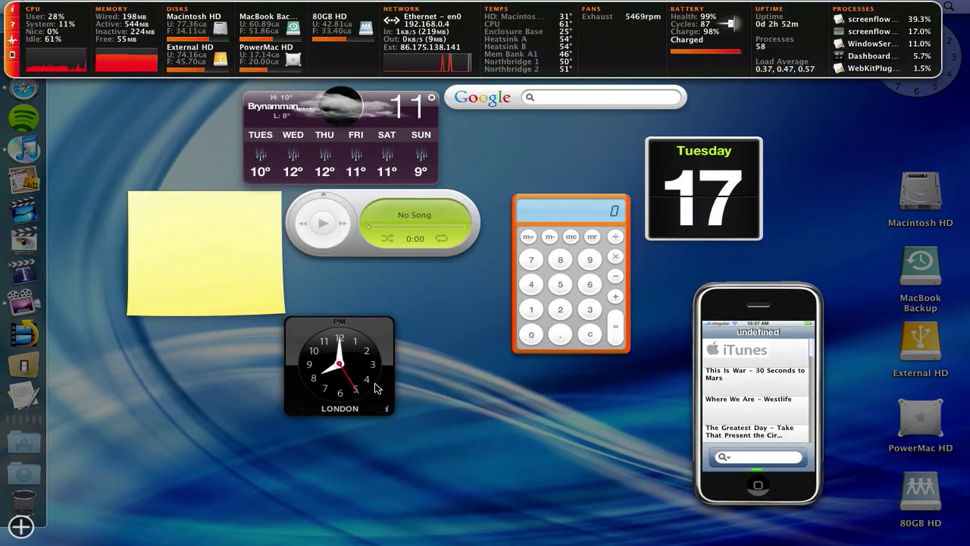
left_click(494, 288)
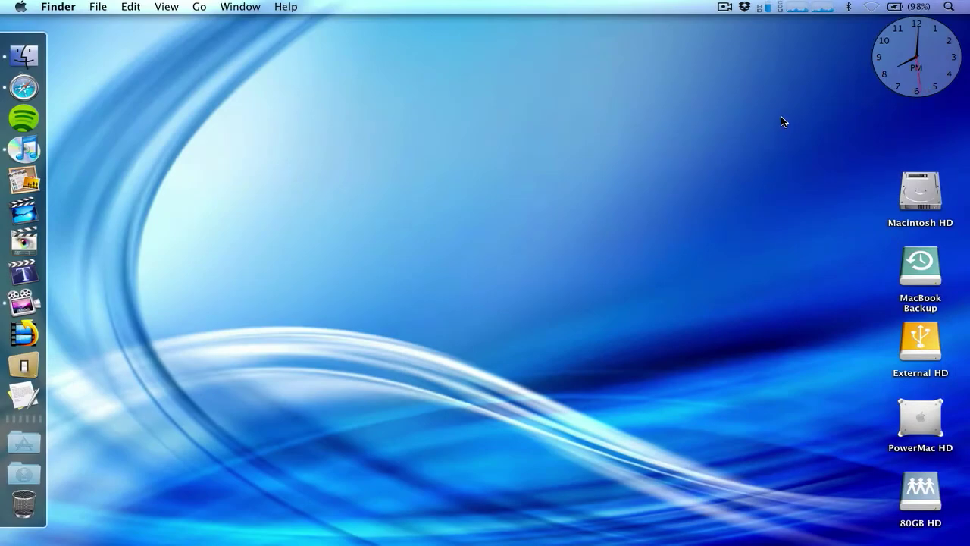
left_click(914, 63)
left_click_drag(914, 67, 897, 68)
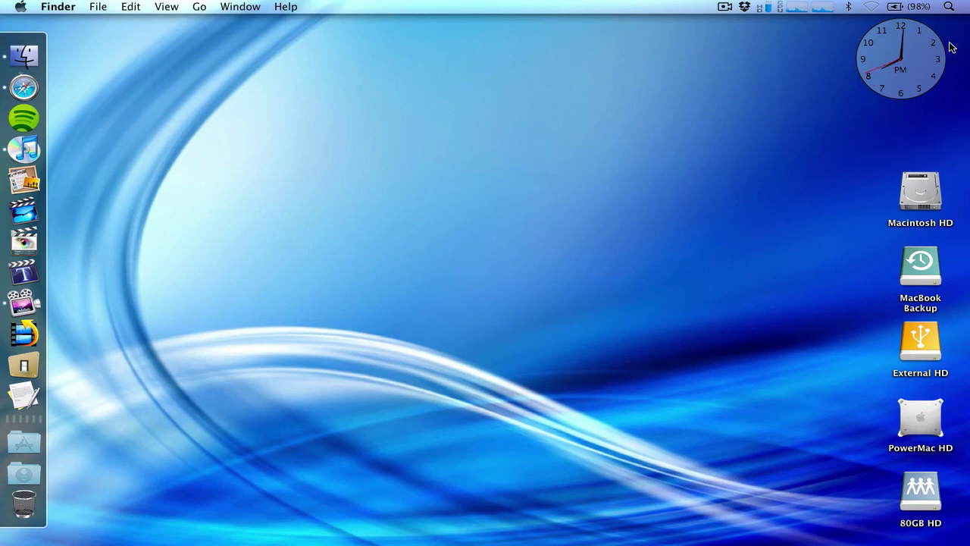
left_click_drag(935, 50, 947, 48)
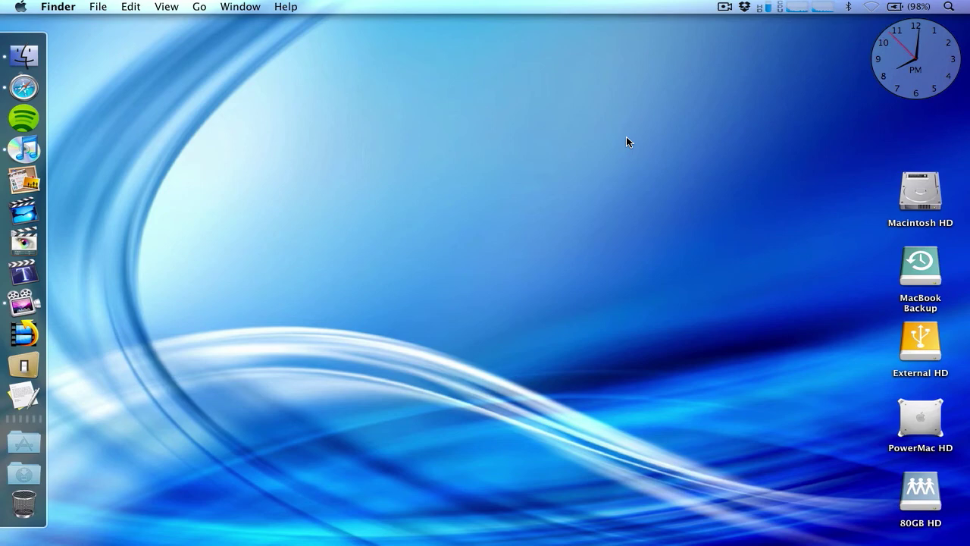
key("super+Tab")
key("super+Tab")
key("super+Tab")
key("super+Tab")
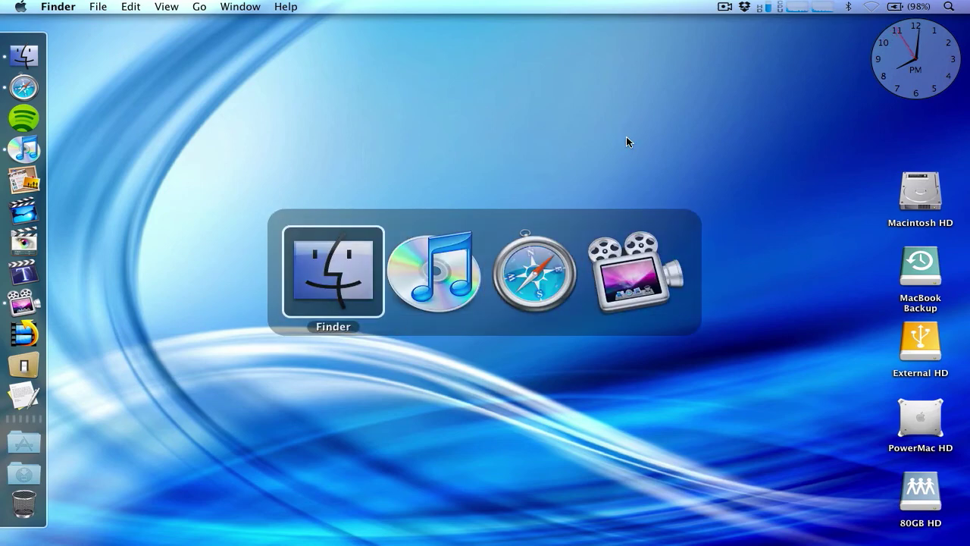
left_click(584, 229)
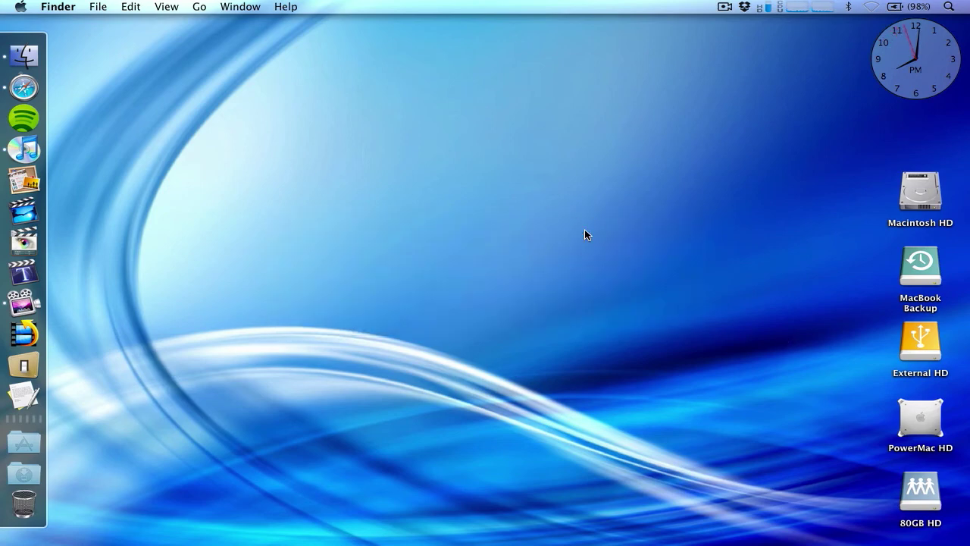